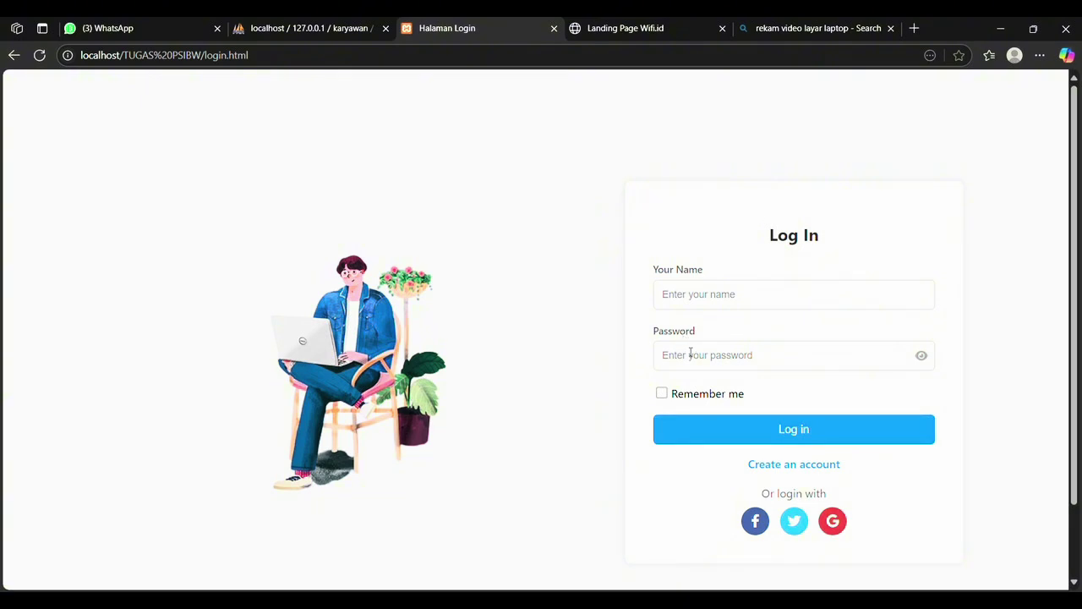
Step: Try logging in with user name 'kssk' and a password, then dismiss the login-failed message
click(683, 297)
text(kssk)
drag(718, 375, 717, 391)
click(718, 361)
text(12345)
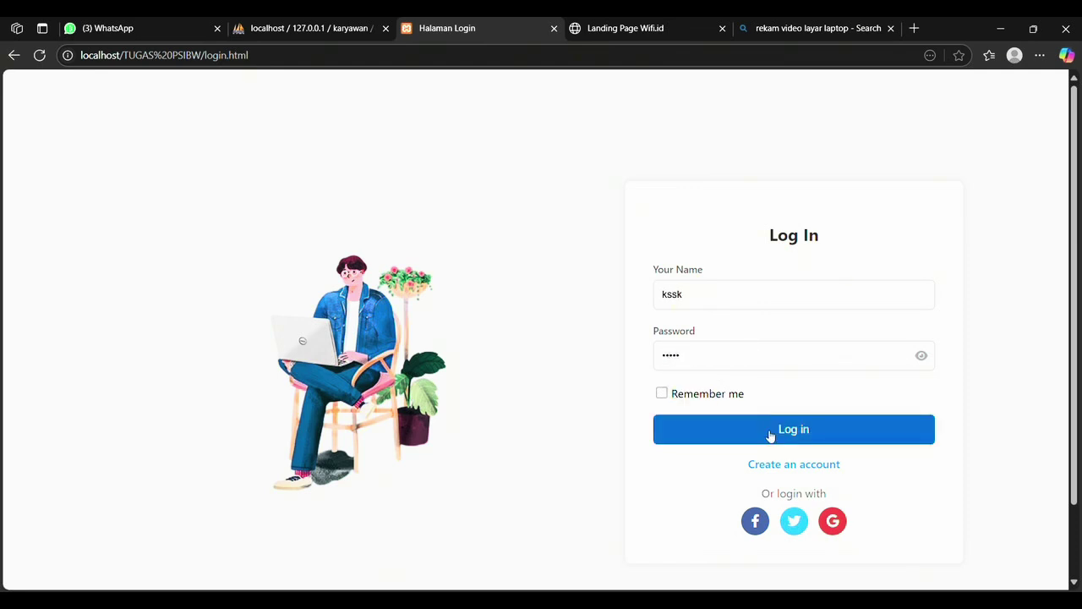
click(770, 434)
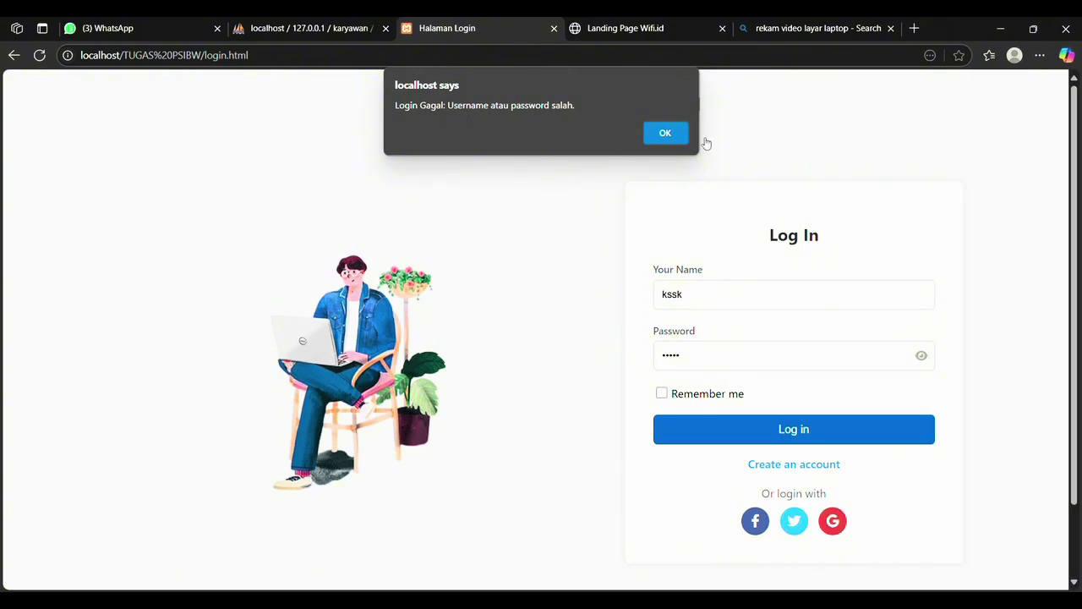
click(678, 139)
Step: Log in as 'admin' with the corrected password and acknowledge the success message
drag(693, 294, 643, 297)
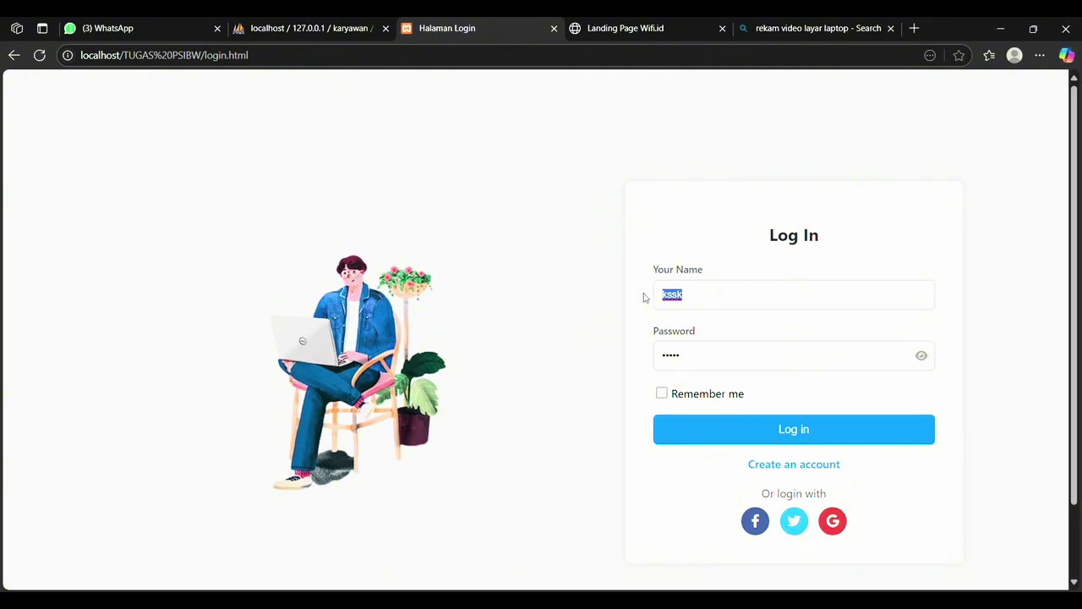
text(admin)
key(Tab)
drag(673, 357, 640, 353)
text(•••••••)
text(••)
text(23)
click(923, 356)
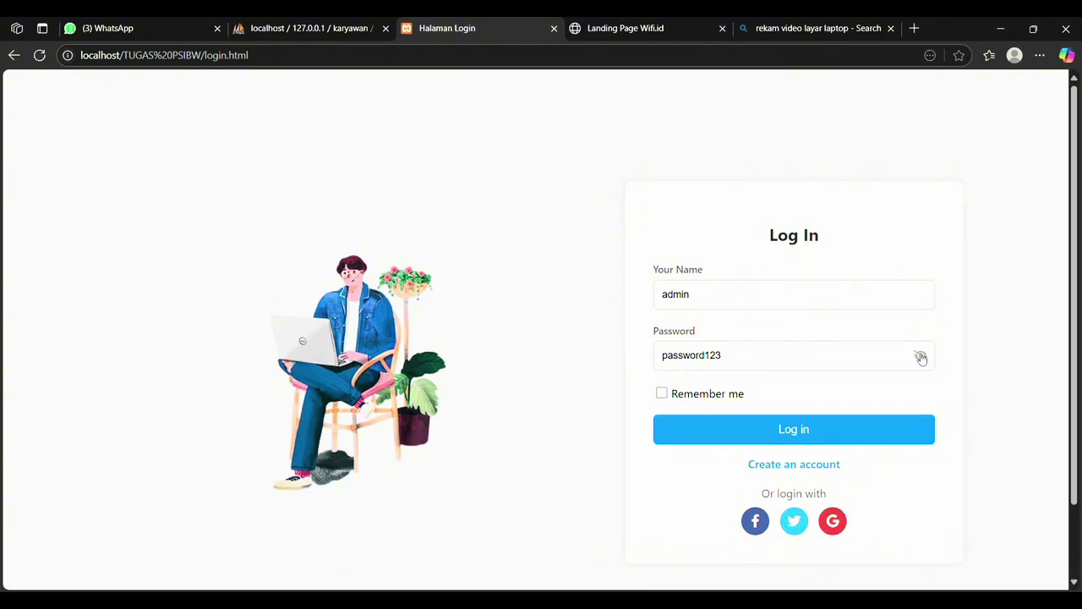
click(822, 425)
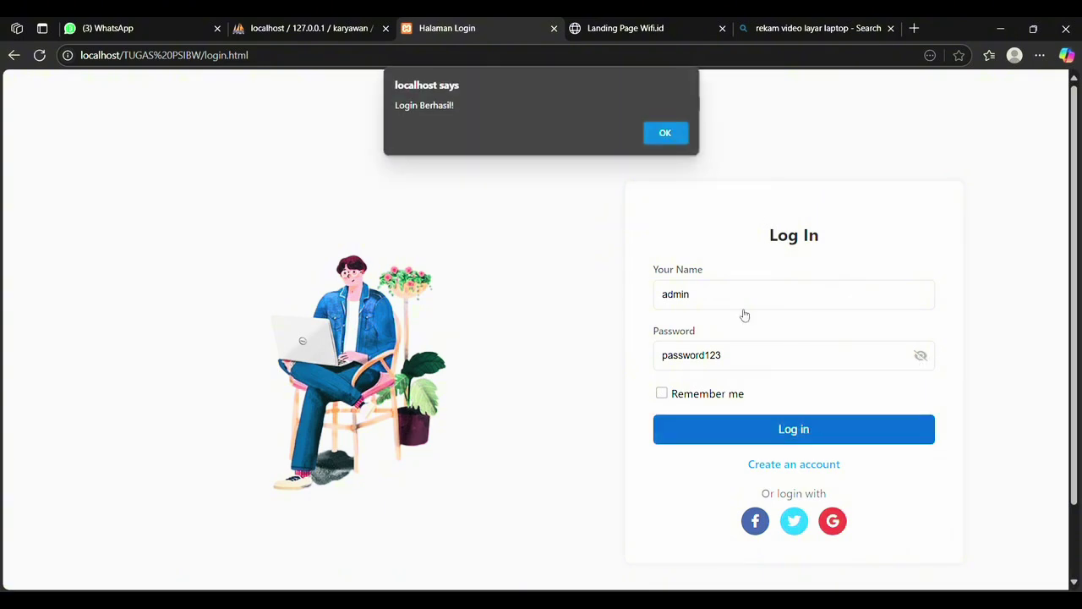
click(665, 133)
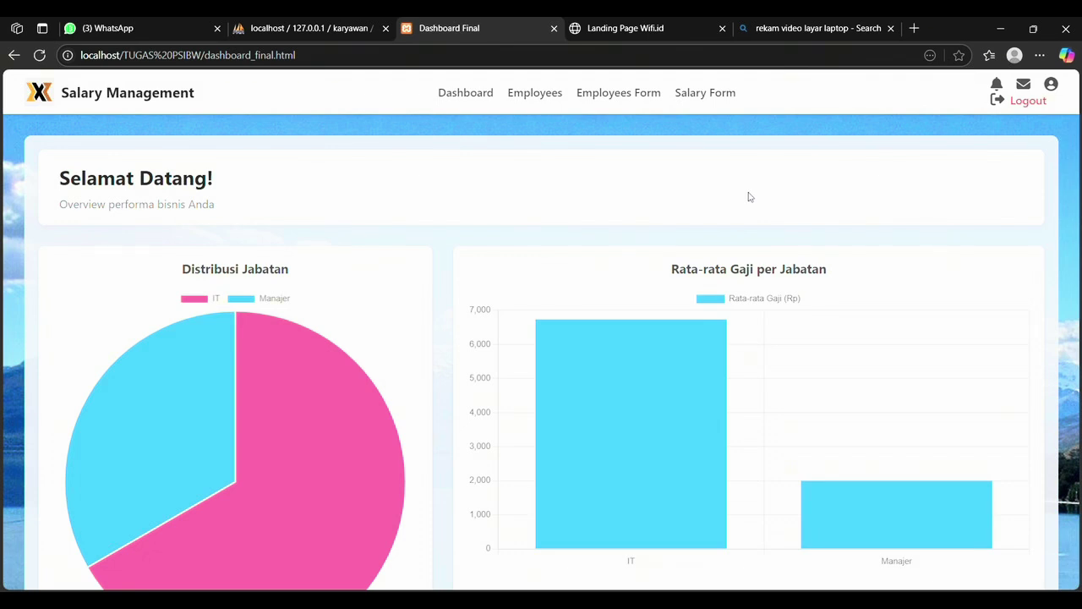
Step: Review the job-distribution and average-salary charts and stat cards, then go to the employee table
scroll(879, 172, down, 1)
scroll(880, 171, up, 1)
scroll(303, 251, down, 1)
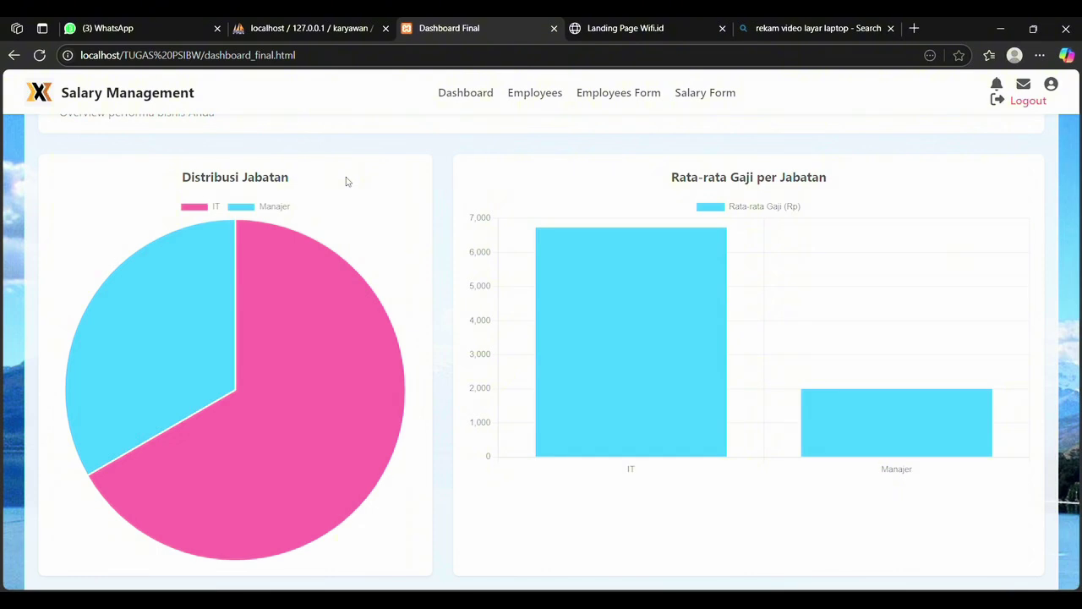
scroll(346, 181, down, 1)
scroll(345, 180, up, 1)
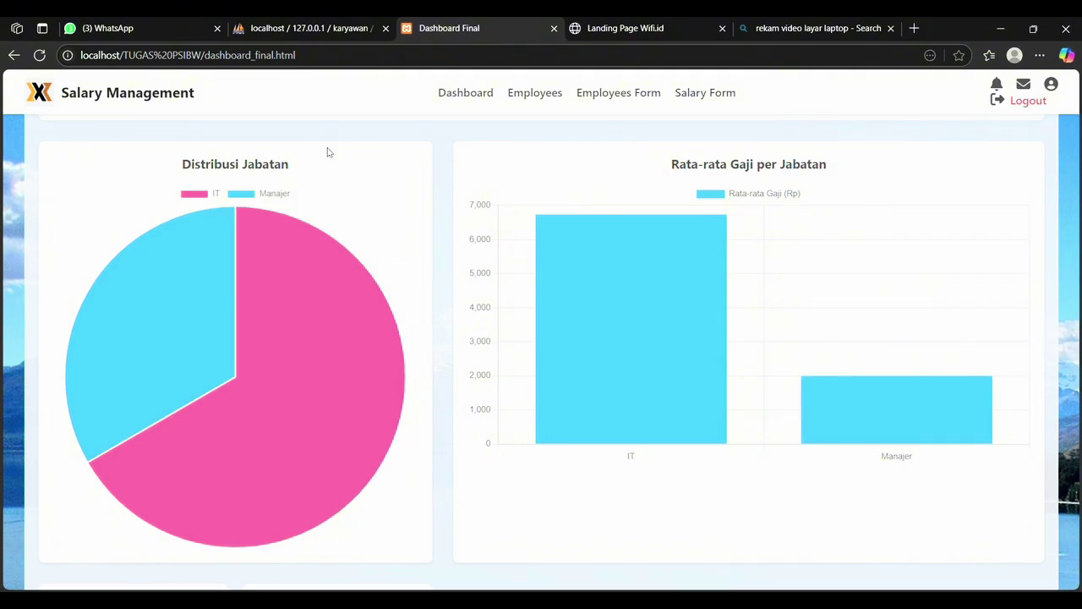
scroll(328, 152, down, 2)
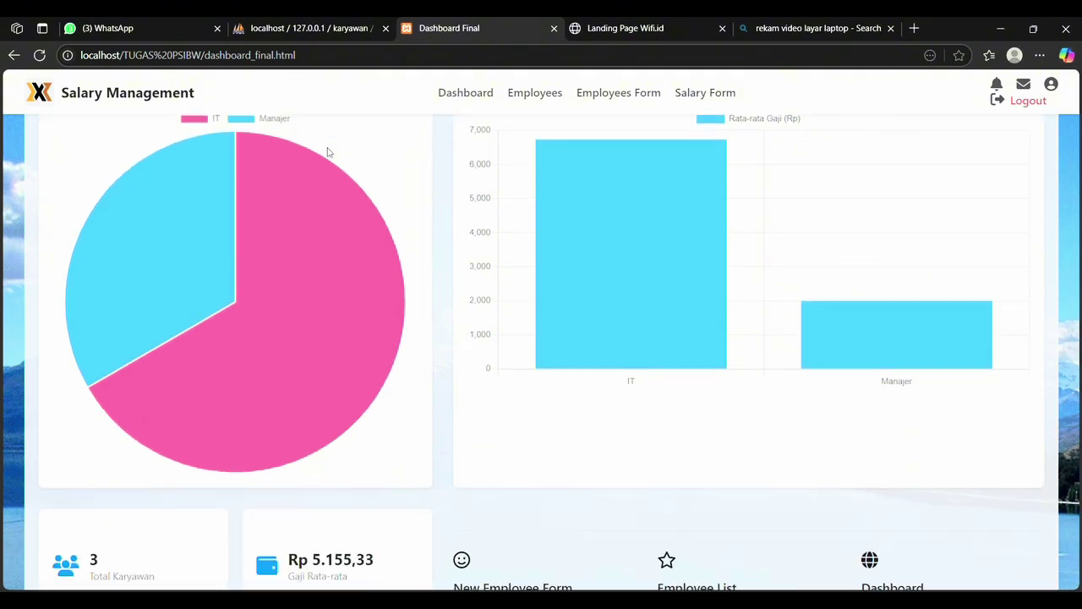
scroll(448, 279, down, 1)
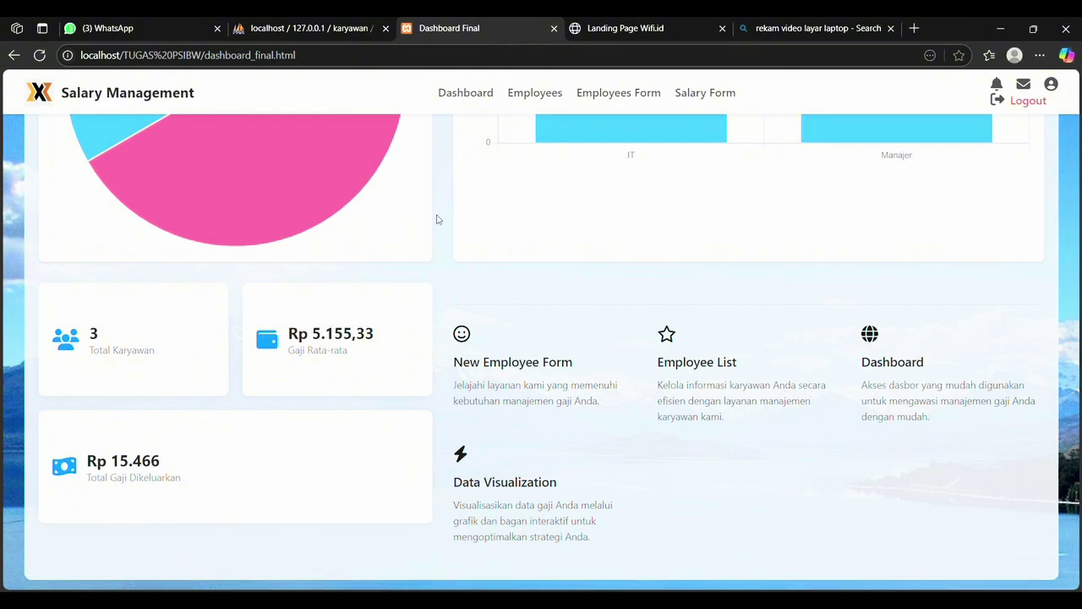
click(534, 96)
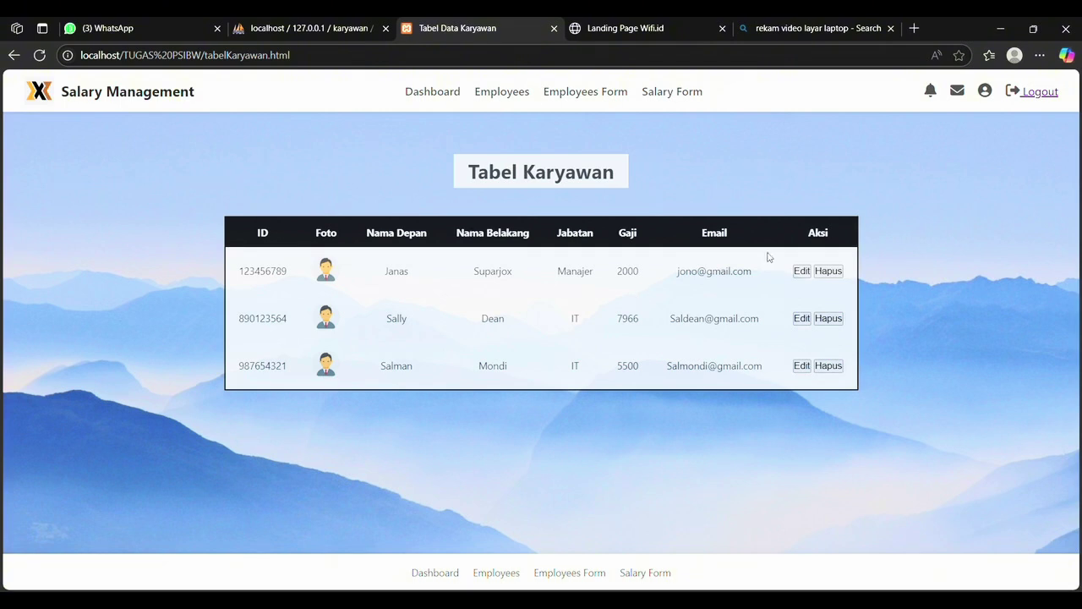
Step: Move between Employees Form and Salary Form, ending on the blank new-employee form
click(597, 95)
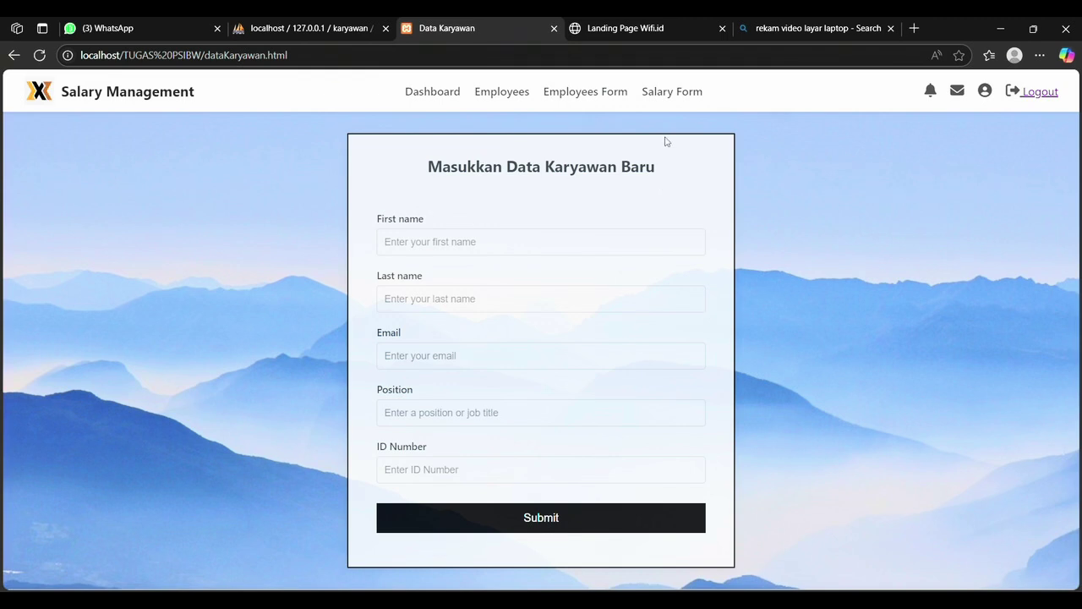
click(666, 93)
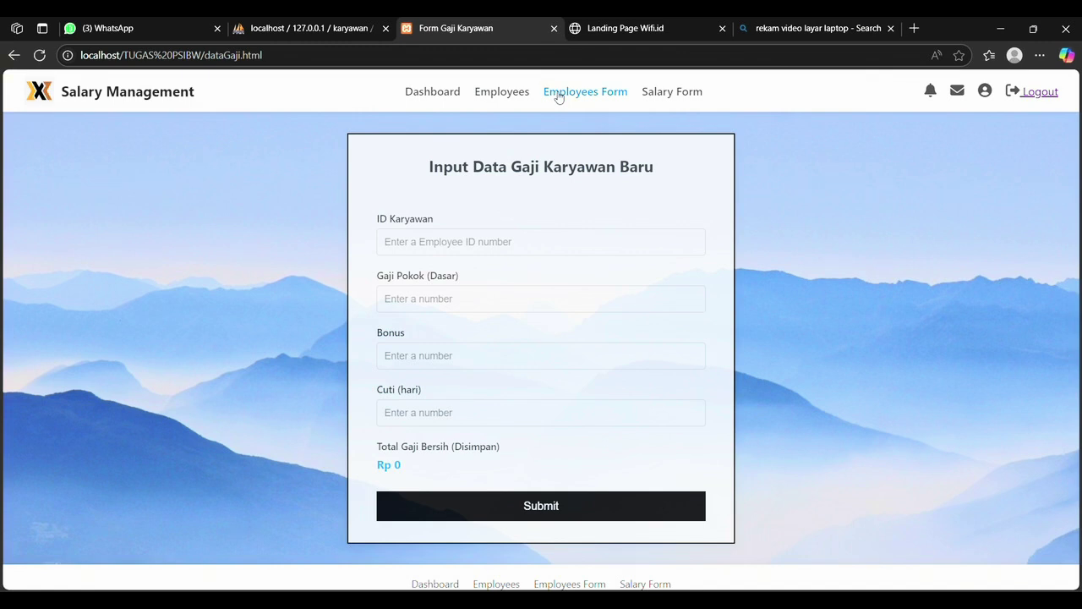
click(572, 95)
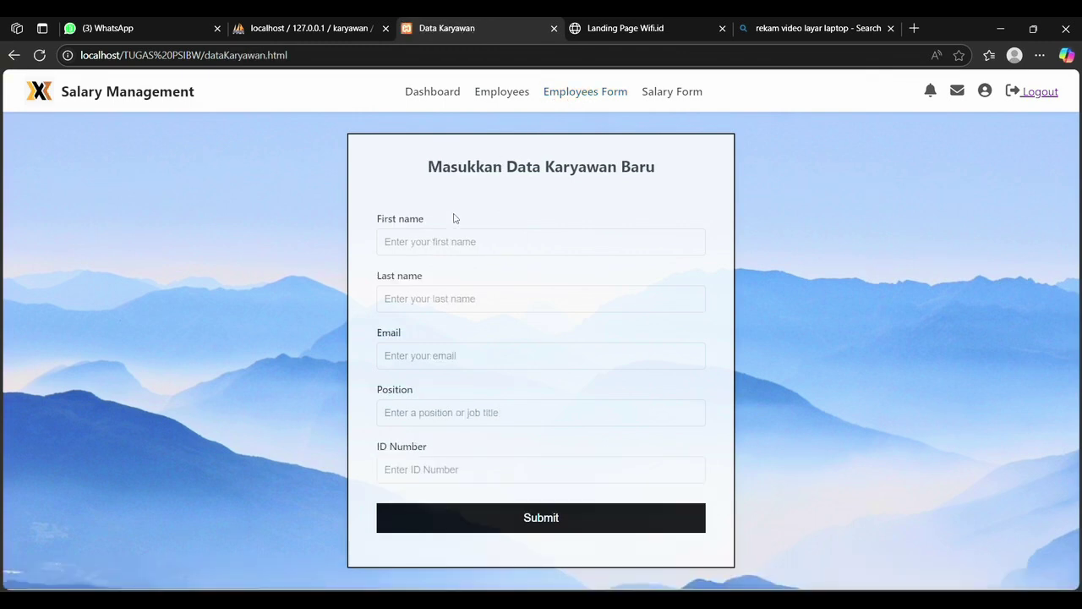
Step: Enter the new employee's first name, last name and e-mail address
click(458, 244)
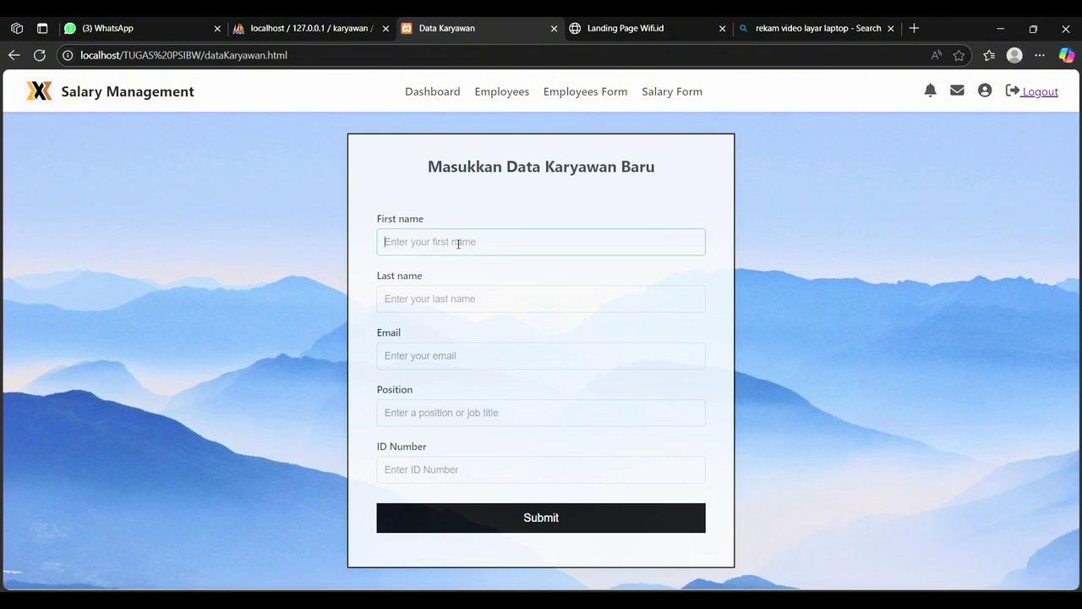
click(479, 298)
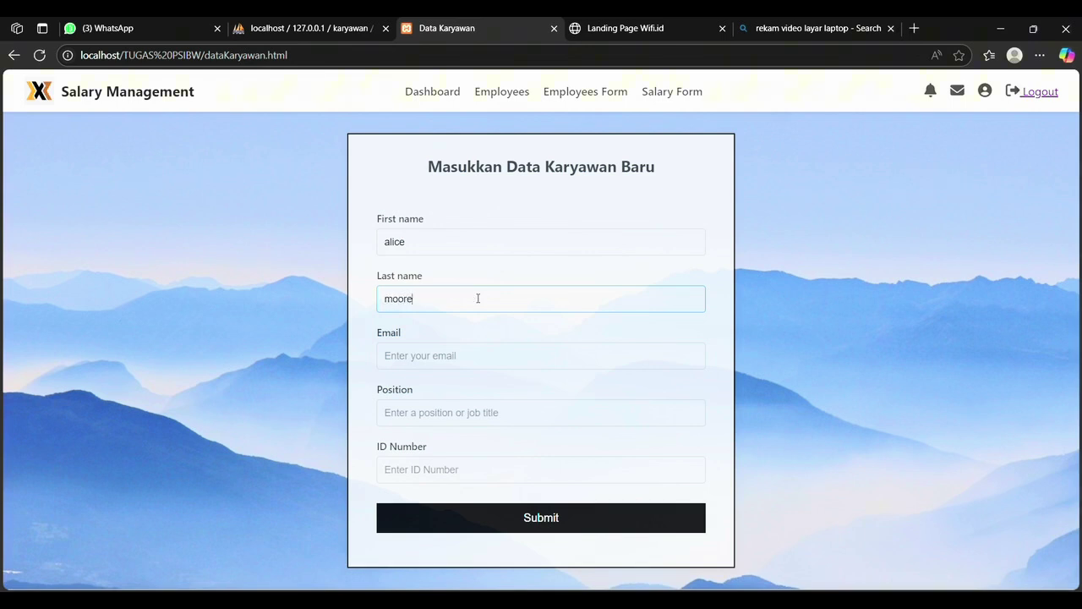
click(473, 354)
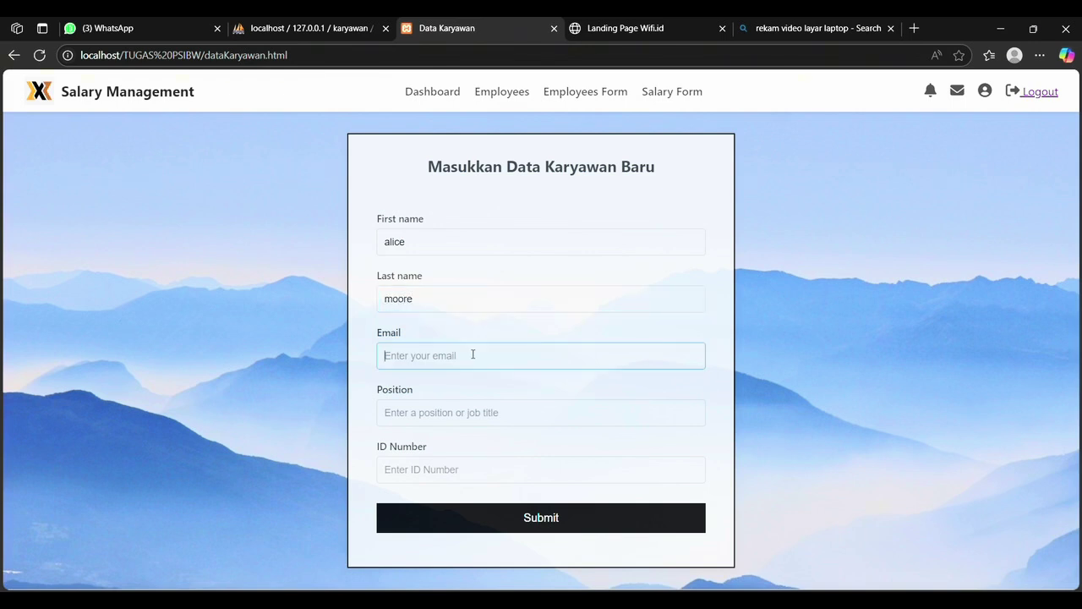
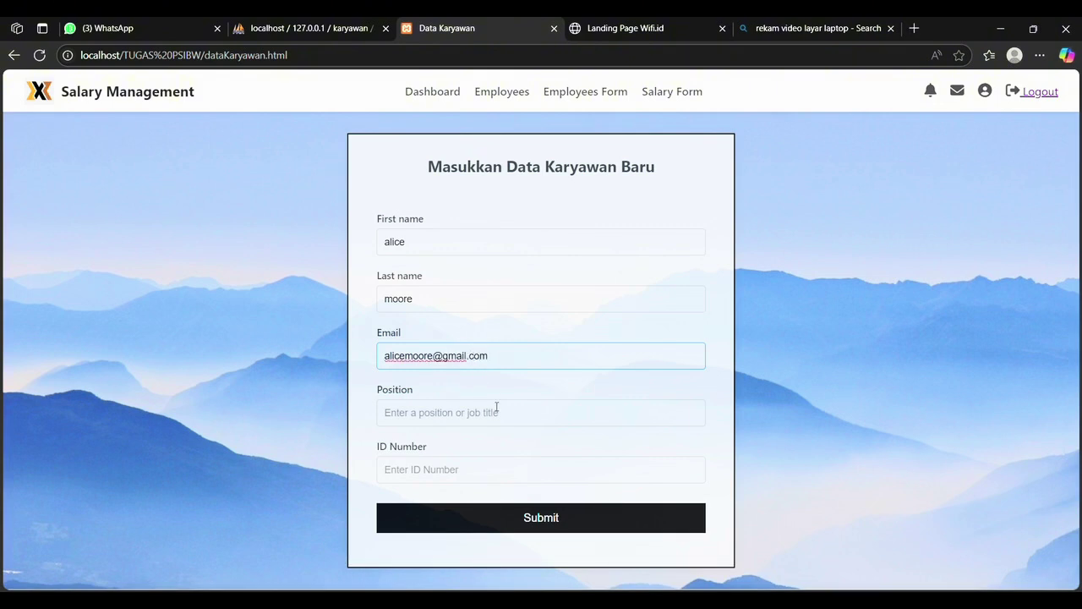
Step: Set position 'administrasi', enter her ID number, and submit the new employee
click(499, 415)
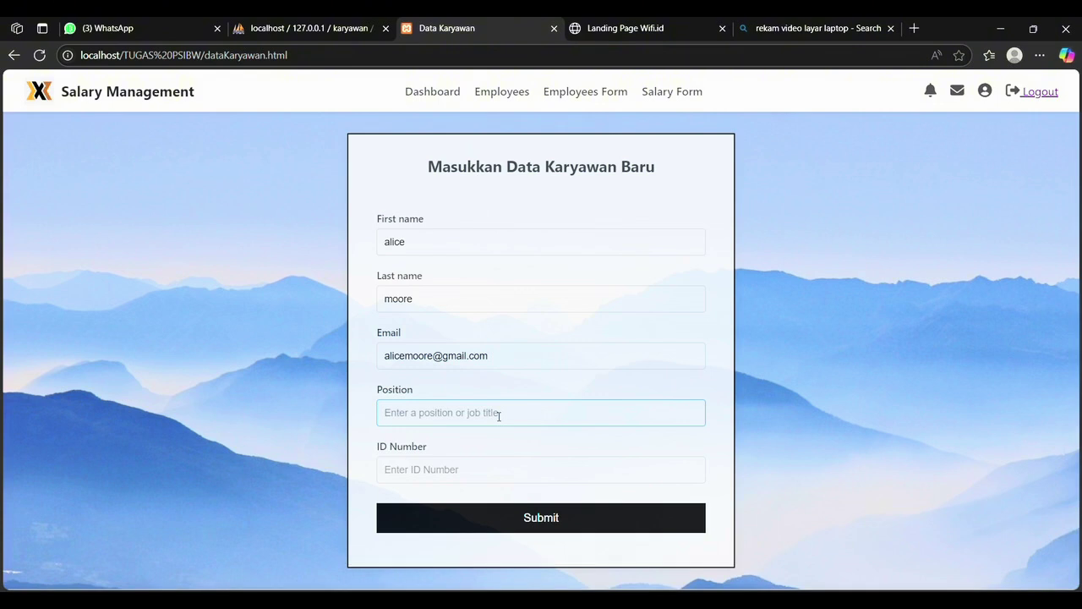
text(administrasi)
click(467, 465)
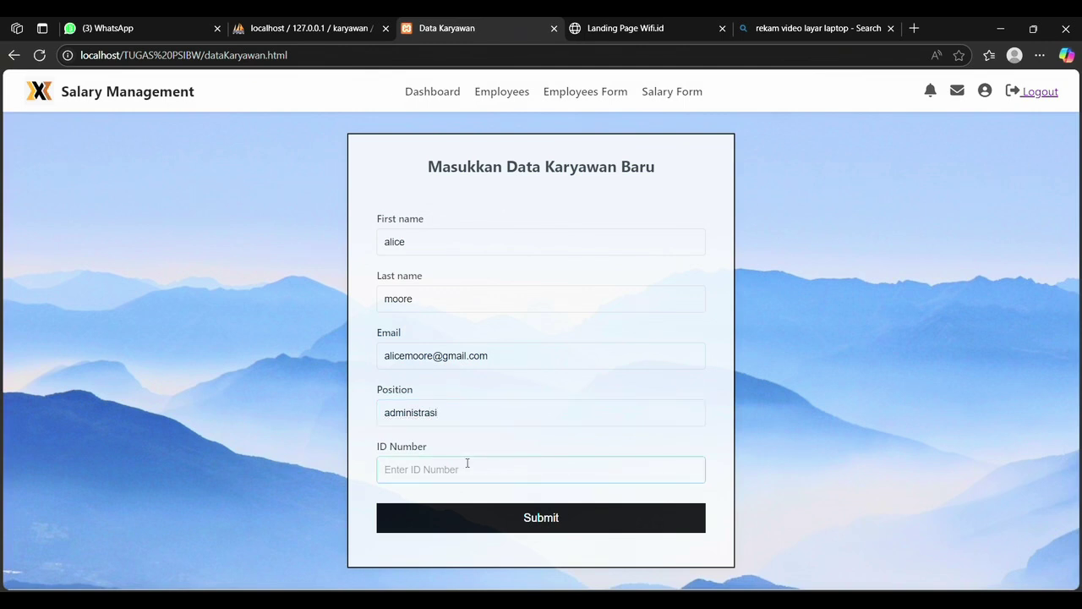
text(312654721)
click(537, 524)
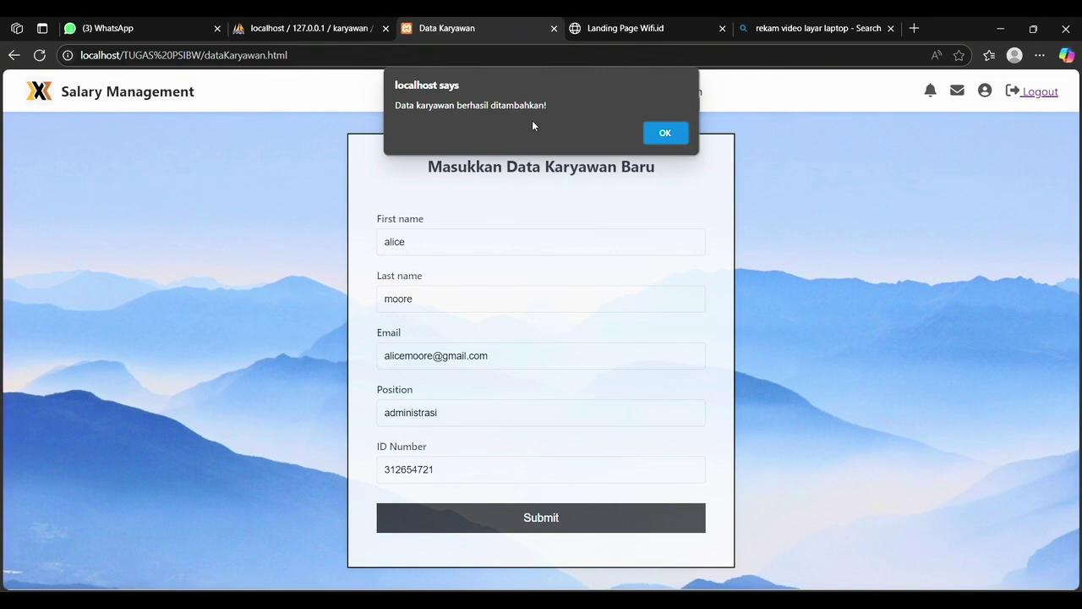
click(664, 135)
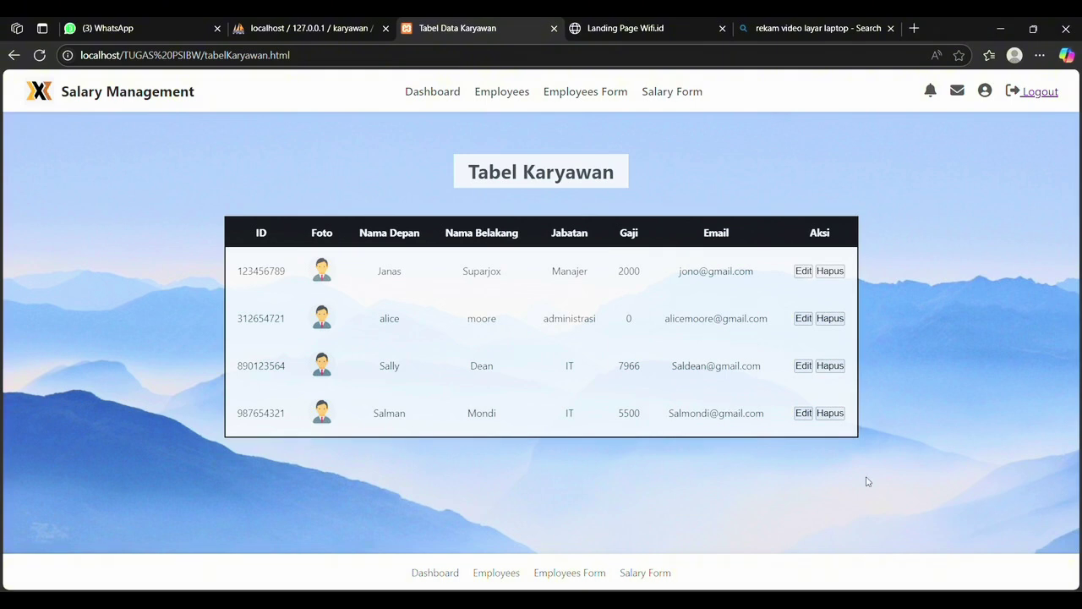
Step: Delete the IT employee earning 5500 and confirm the deletion
click(833, 418)
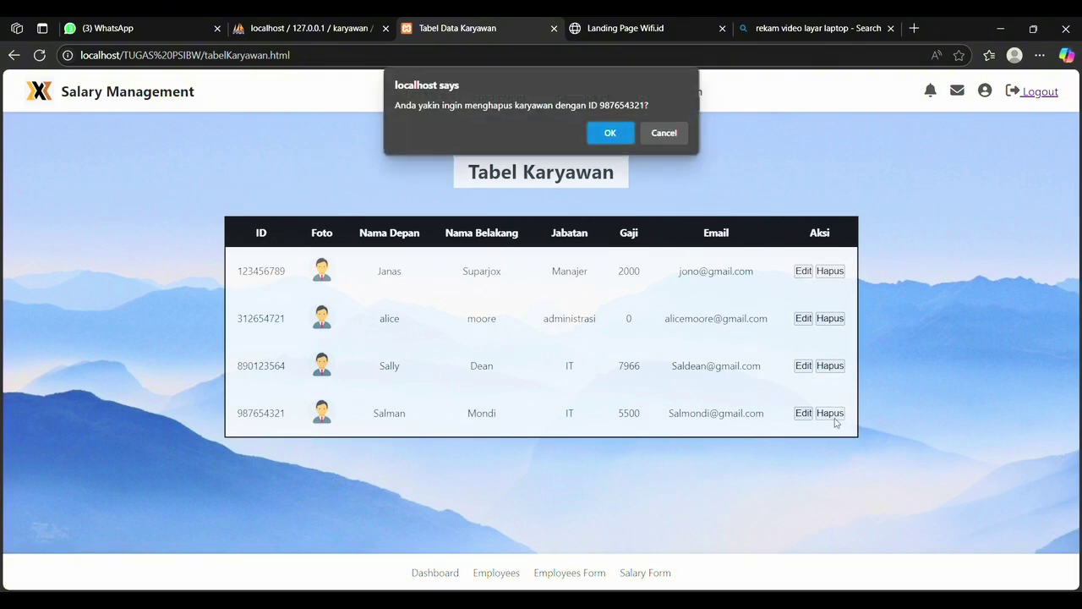
click(612, 133)
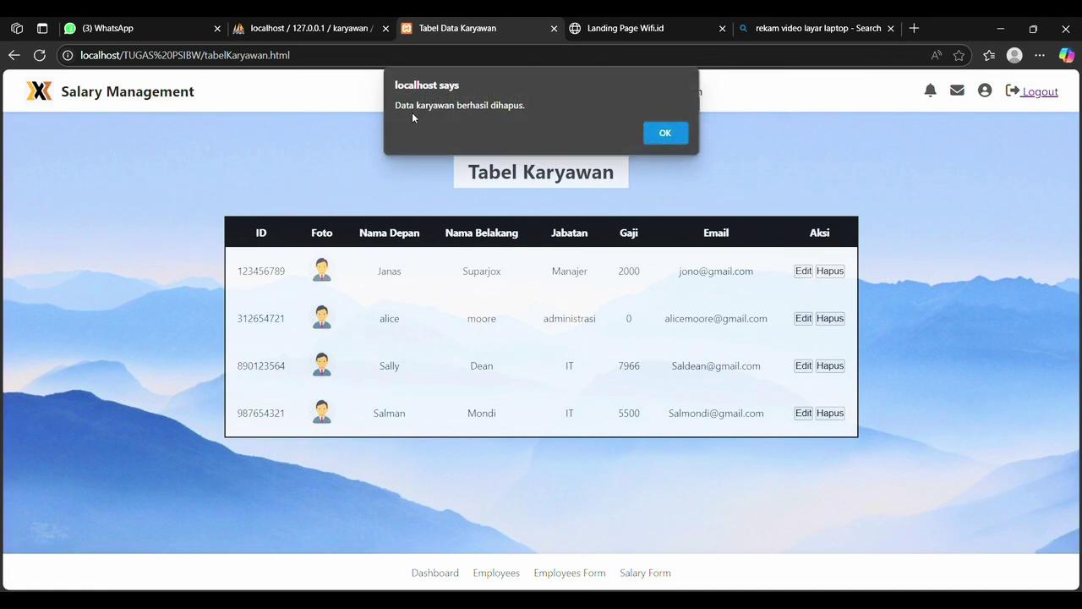
click(664, 132)
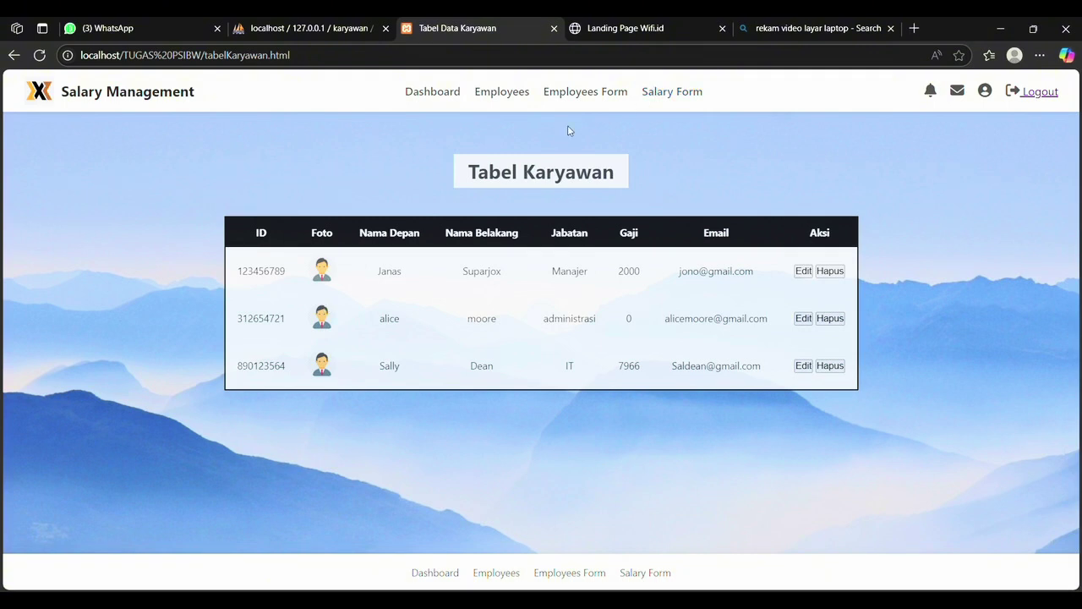
click(676, 93)
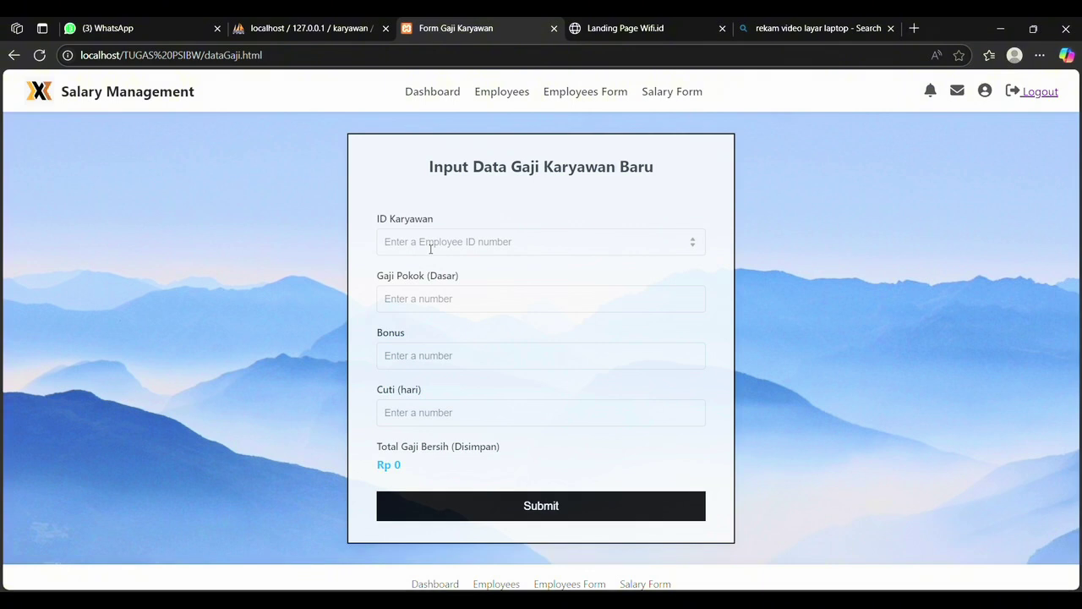
Step: Select the administrasi employee's ID number in the employee table and go to the salary form
click(516, 91)
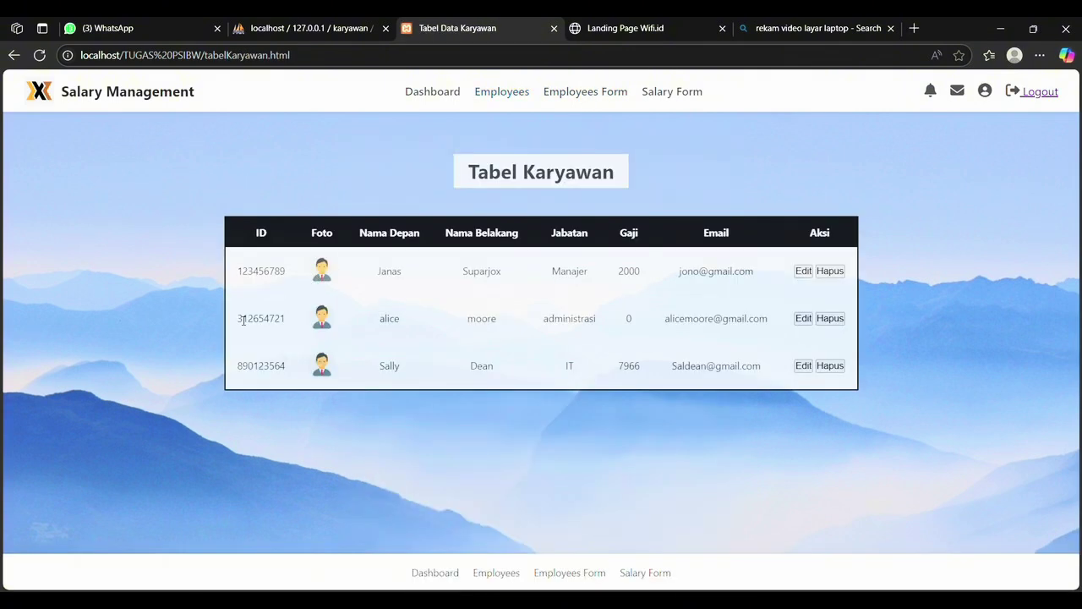
drag(236, 318, 289, 324)
key(ctrl+c)
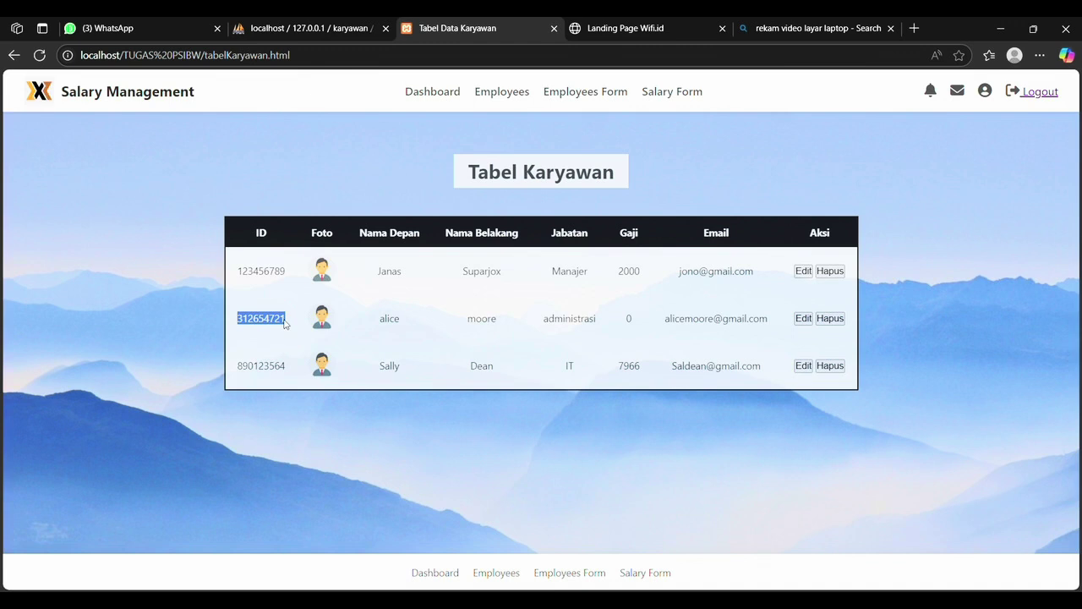
click(677, 93)
click(506, 244)
Step: Enter the pasted employee ID, base pay 10000, bonus 3000 and 7 leave days, and submit
key(ctrl+v)
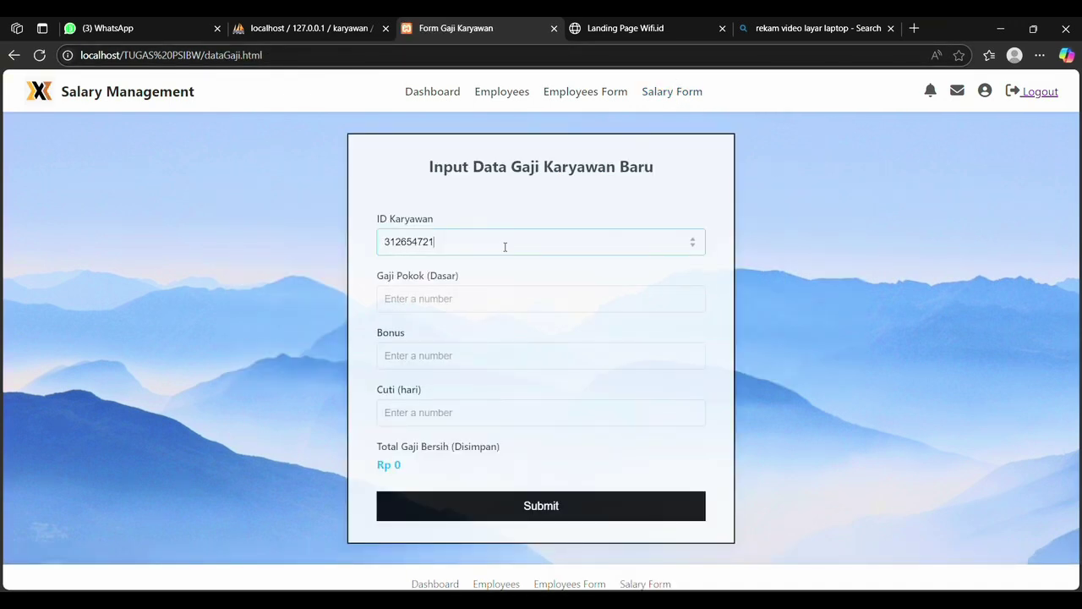
click(452, 304)
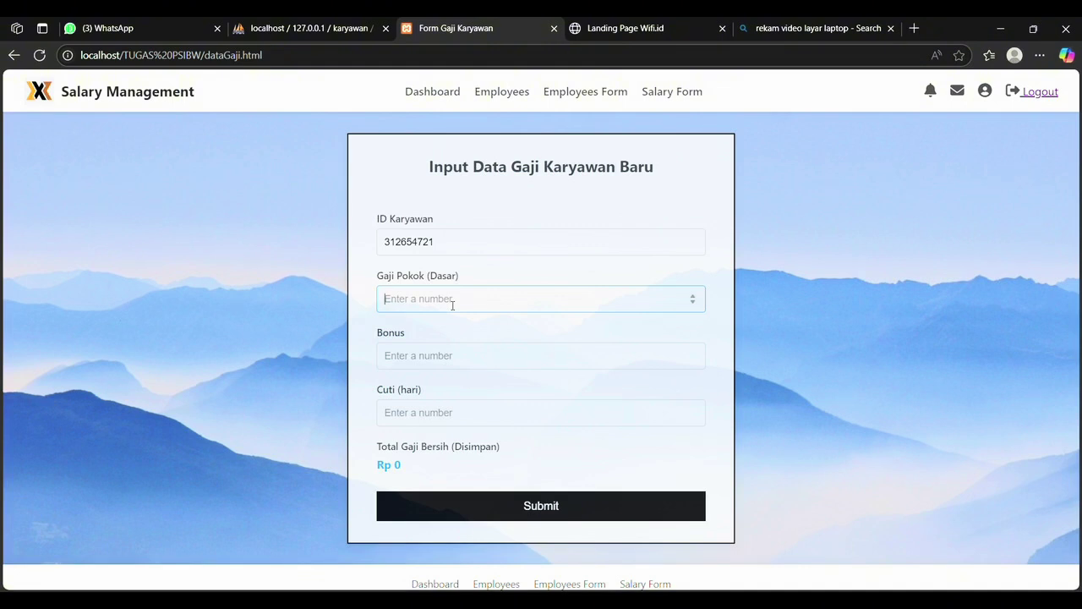
text(10000)
click(463, 365)
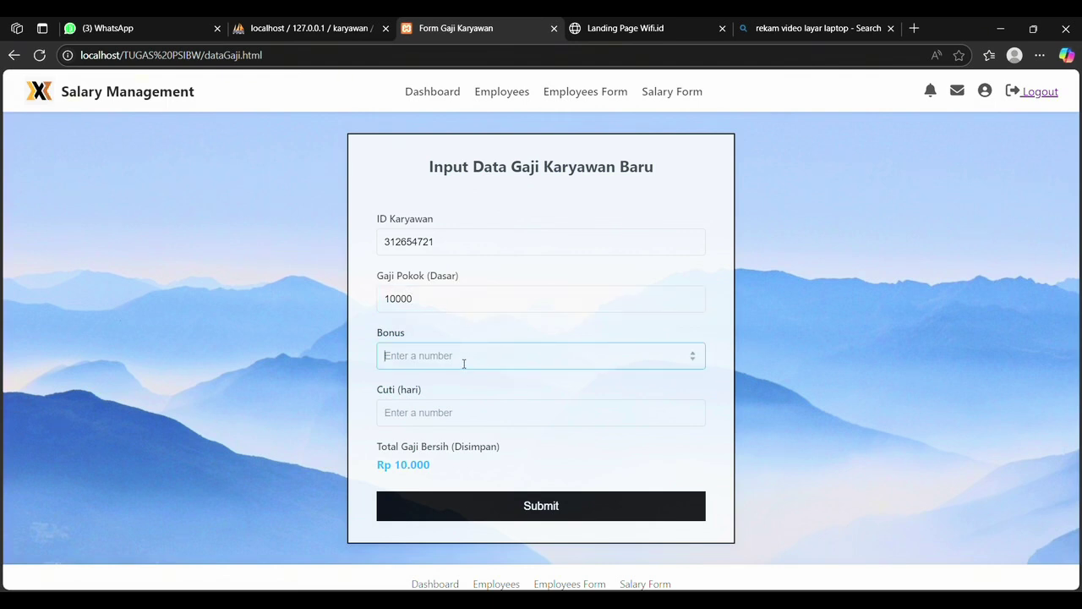
text(3000)
click(470, 412)
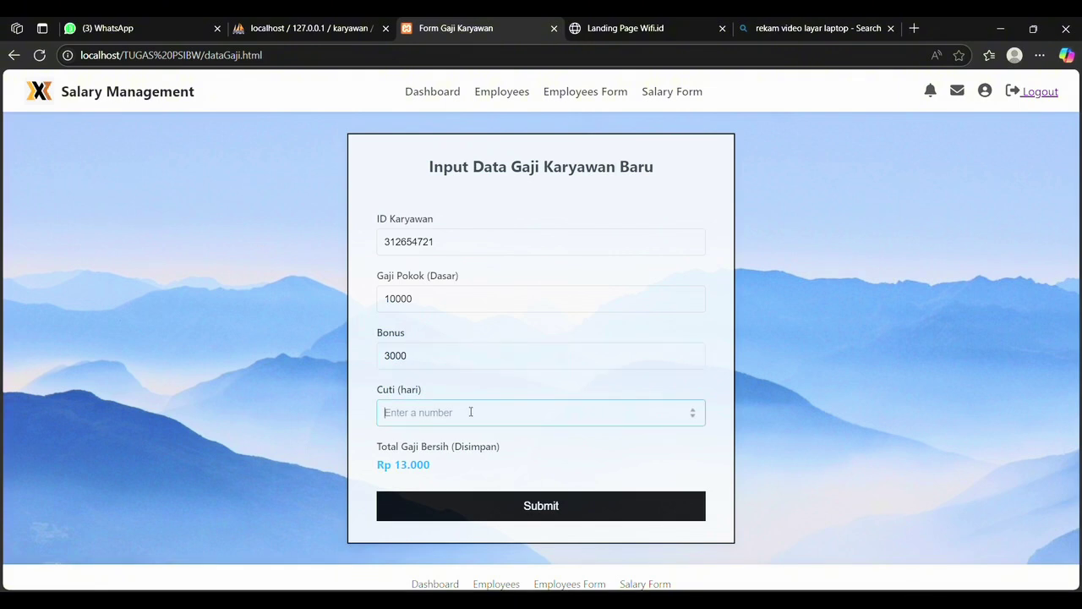
text(3)
key(BackSpace)
text(5)
key(BackSpace)
text(7)
click(526, 506)
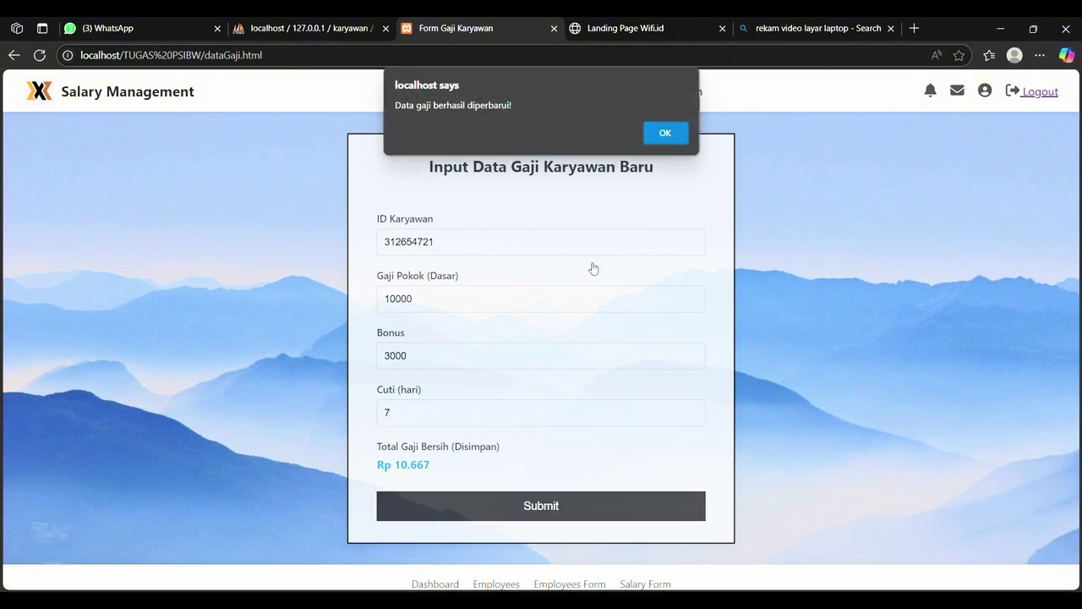
Step: Dismiss the alert and edit the second employee, whose salary now reads 10666
click(660, 138)
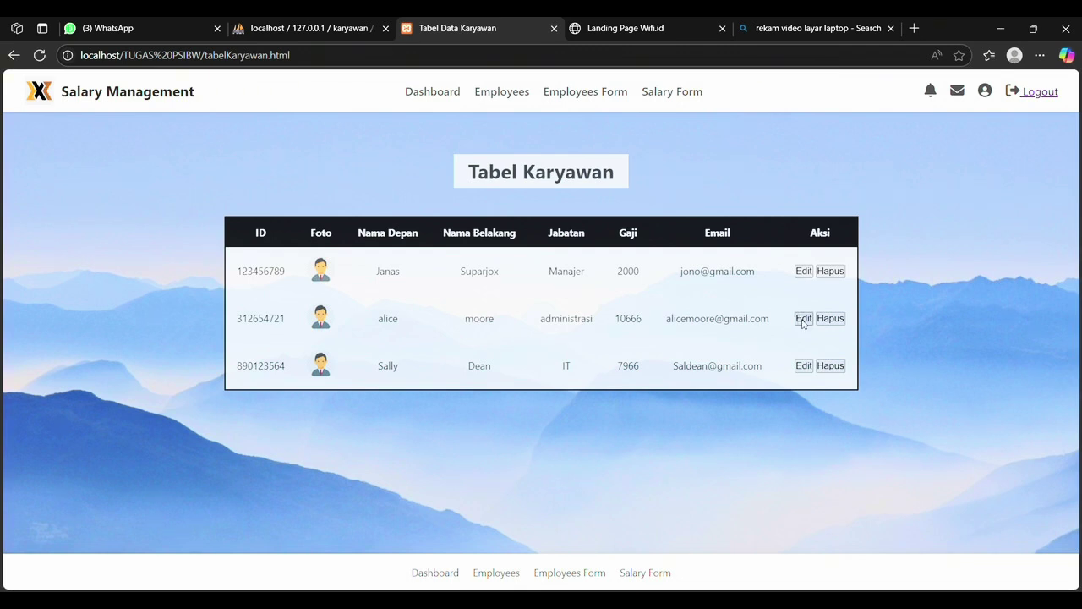
click(803, 318)
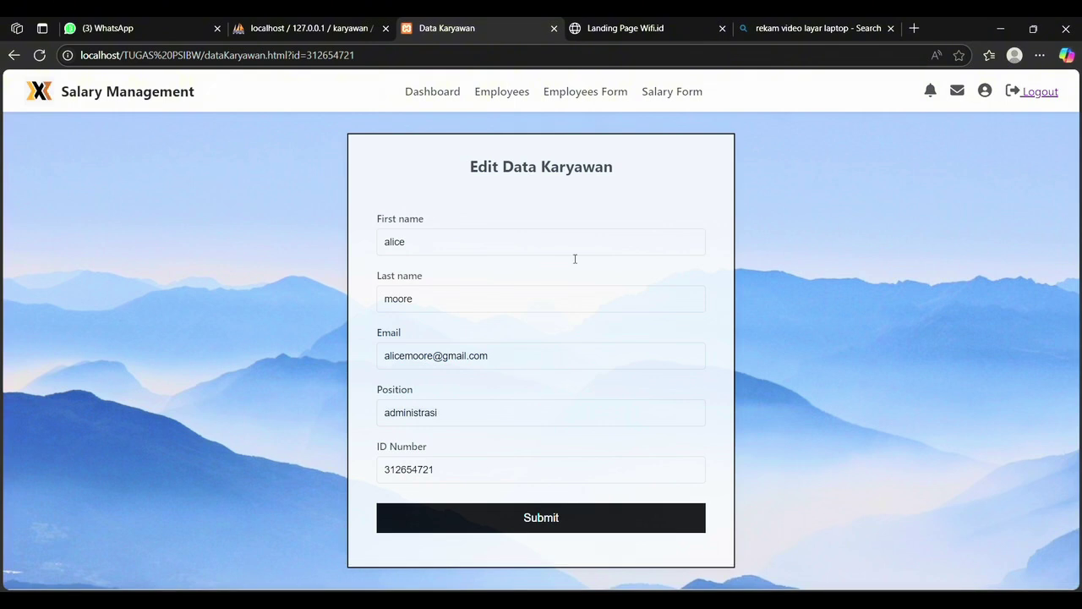
scroll(575, 259, down, 1)
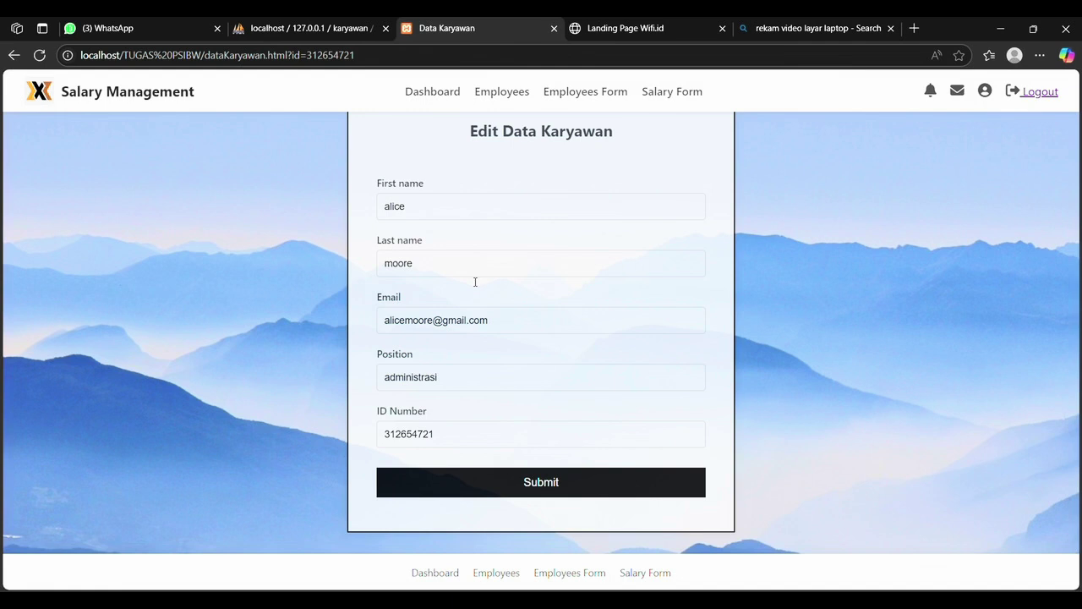
Step: Replace the employee's position 'administrasi' with 'Bagian Keuangan'
click(452, 380)
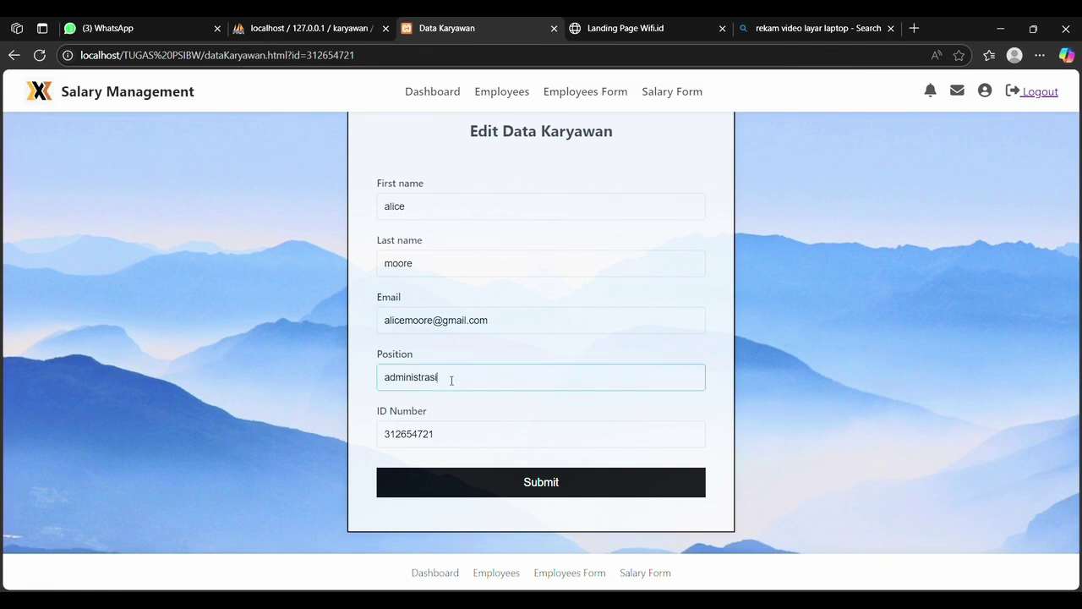
drag(451, 380, 364, 378)
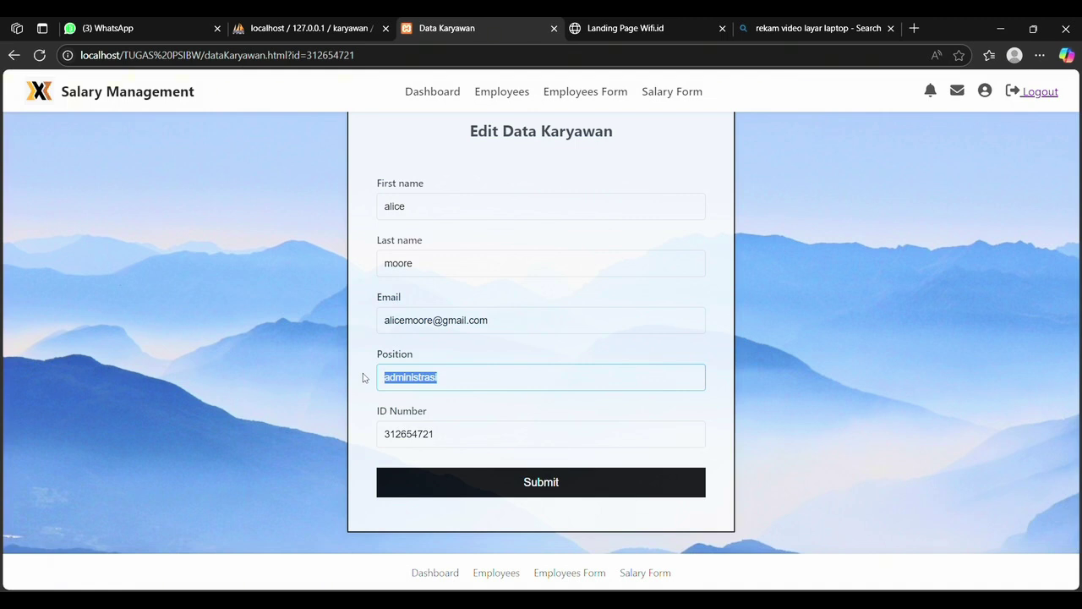
text(ke)
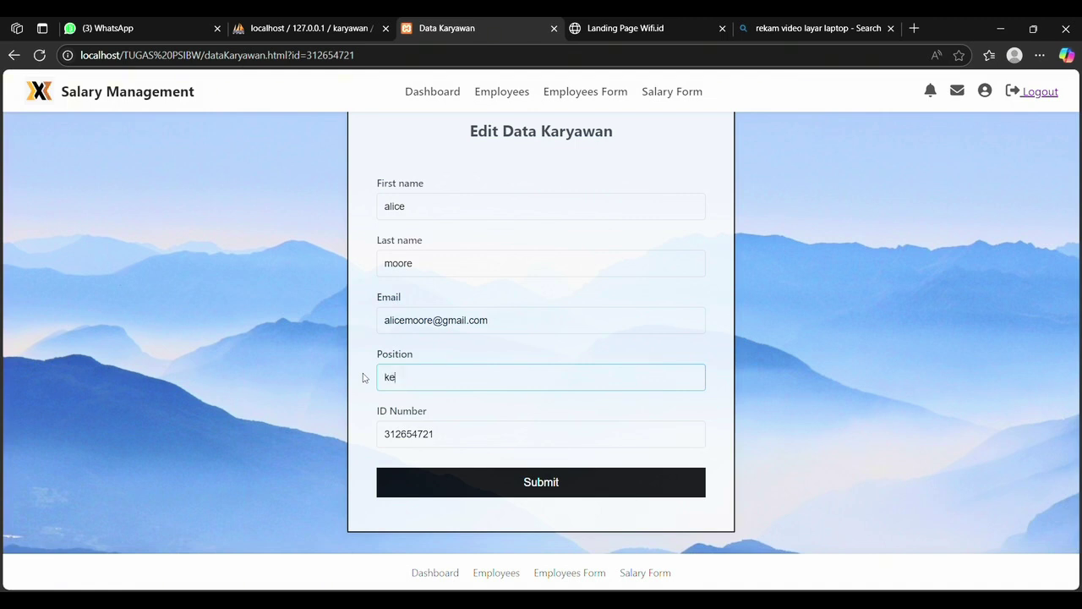
key(BackSpace)
key(BackSpace)
text(bagian)
key(BackSpace)
key(BackSpace)
key(BackSpace)
key(BackSpace)
key(BackSpace)
key(BackSpace)
text(Bagian Keuangan)
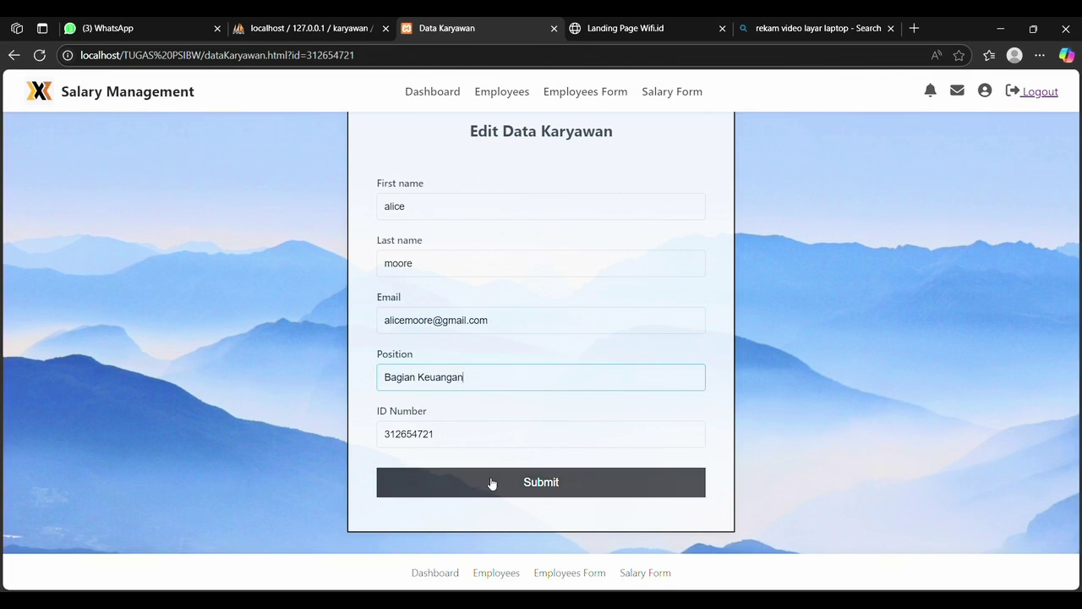
Step: Replace the employee's last name with the new one and save the record
click(428, 272)
drag(428, 272, 386, 265)
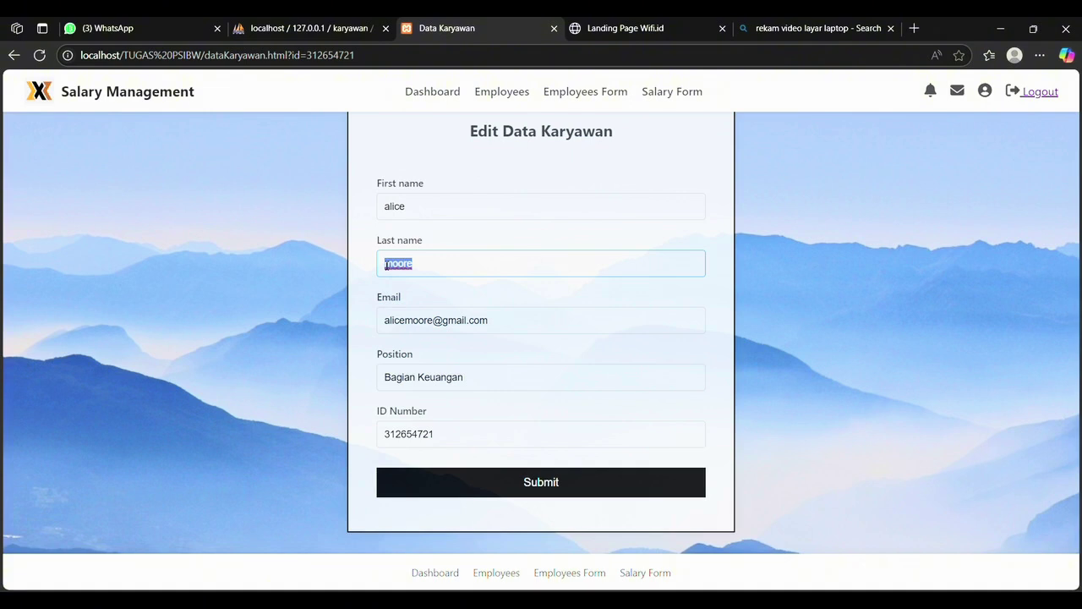
text(Min)
click(466, 487)
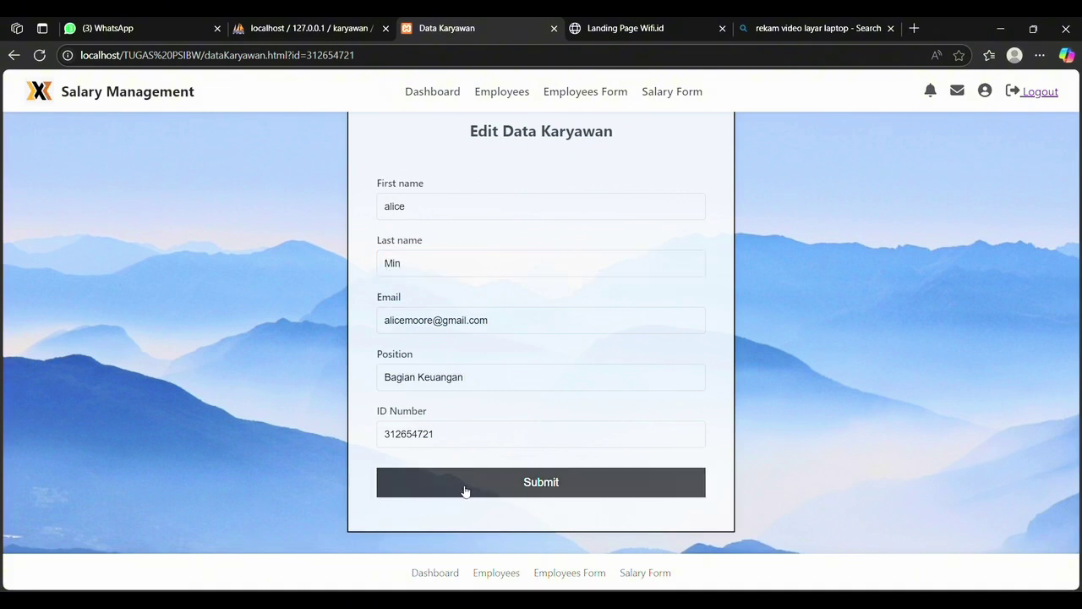
click(657, 133)
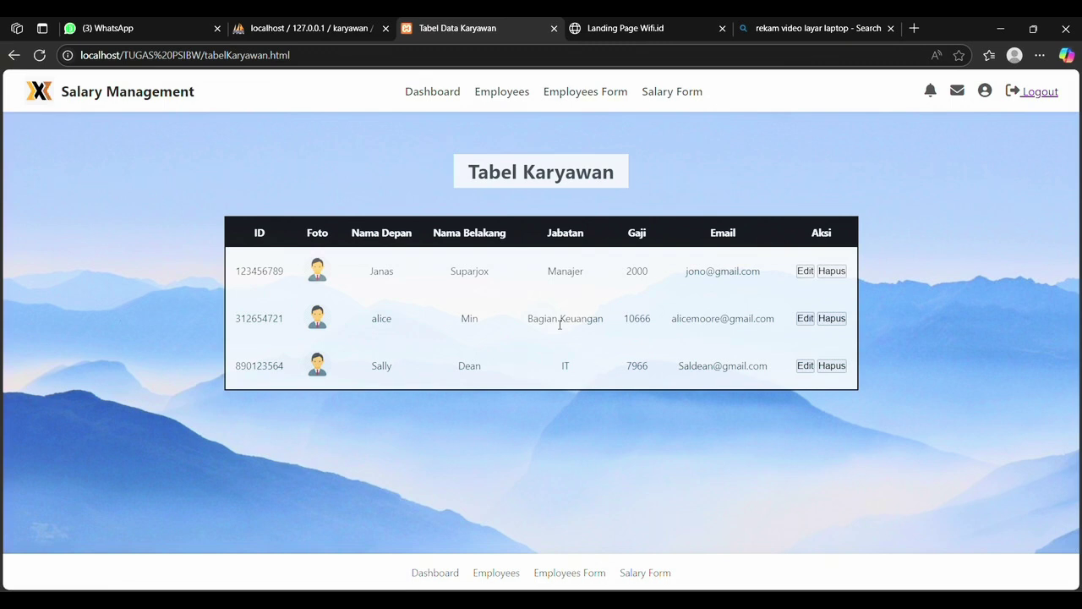
Step: Check the dashboard charts showing Bagian Keuangan averaging about 10,666 in salary
click(432, 93)
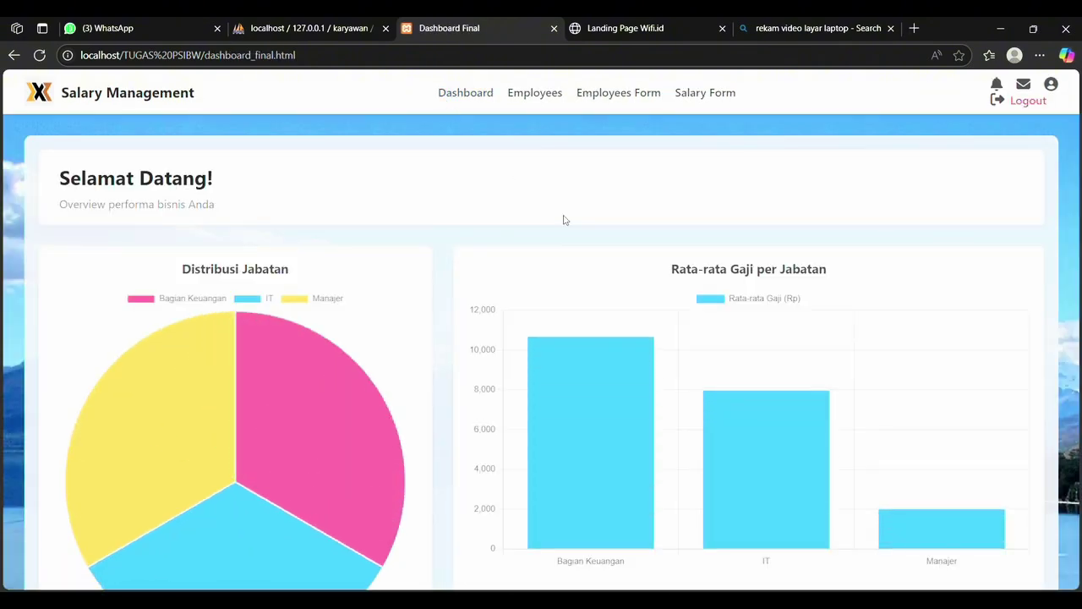
scroll(563, 220, down, 1)
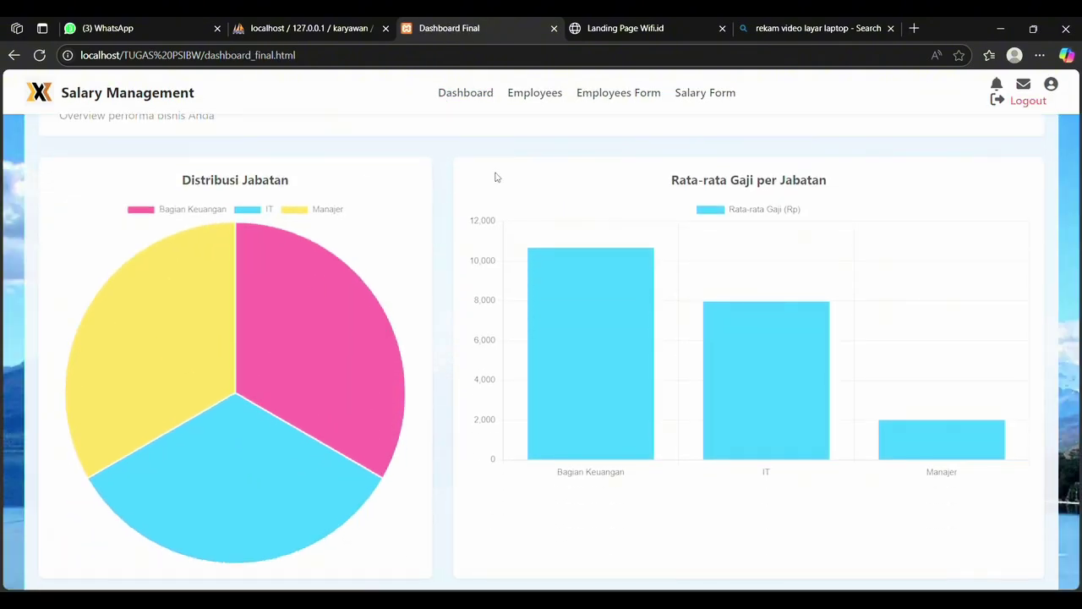
scroll(368, 161, down, 1)
scroll(368, 162, up, 1)
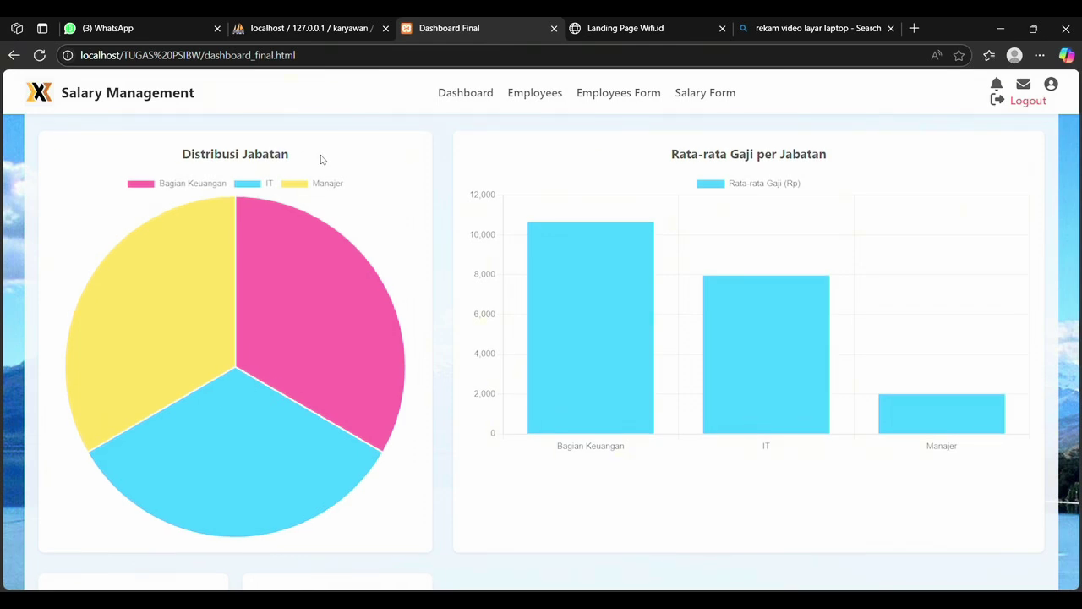
click(528, 94)
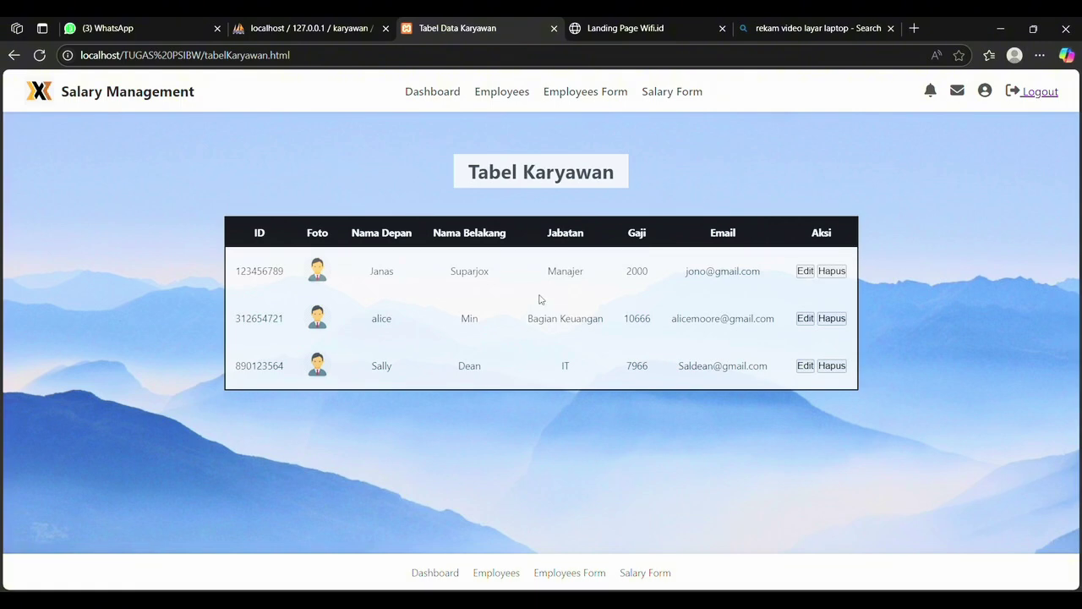
click(432, 91)
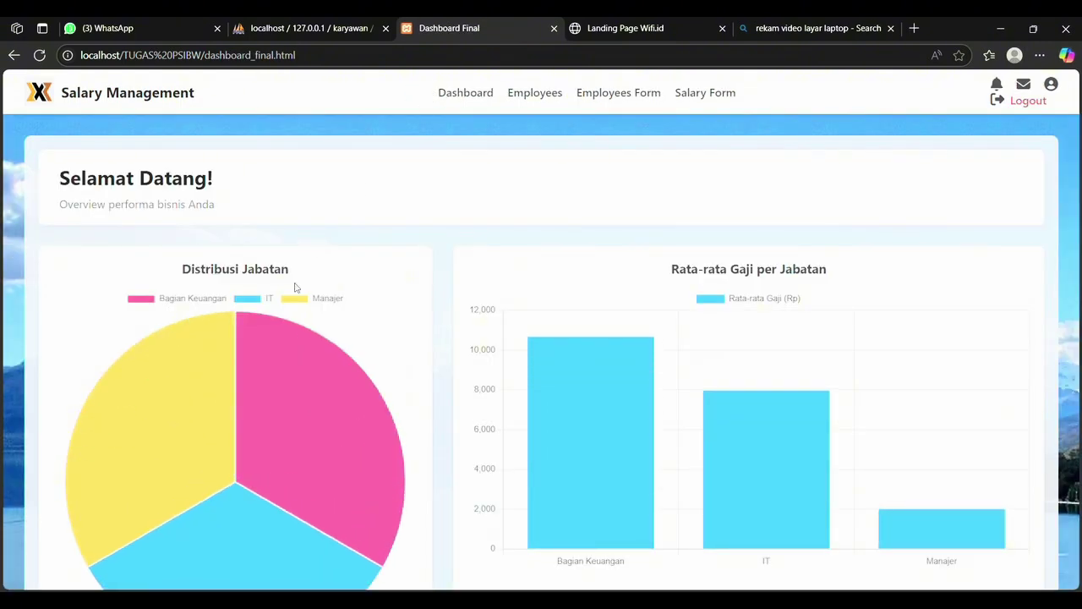
scroll(295, 288, down, 1)
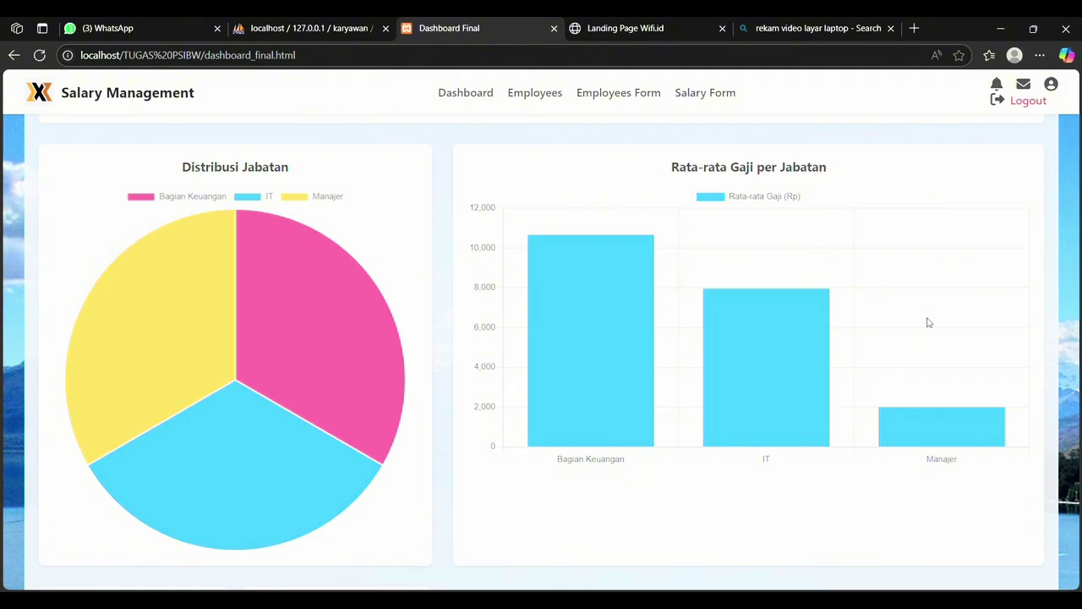
Step: Scroll down the dashboard to review the summary cards' totals
scroll(929, 325, down, 1)
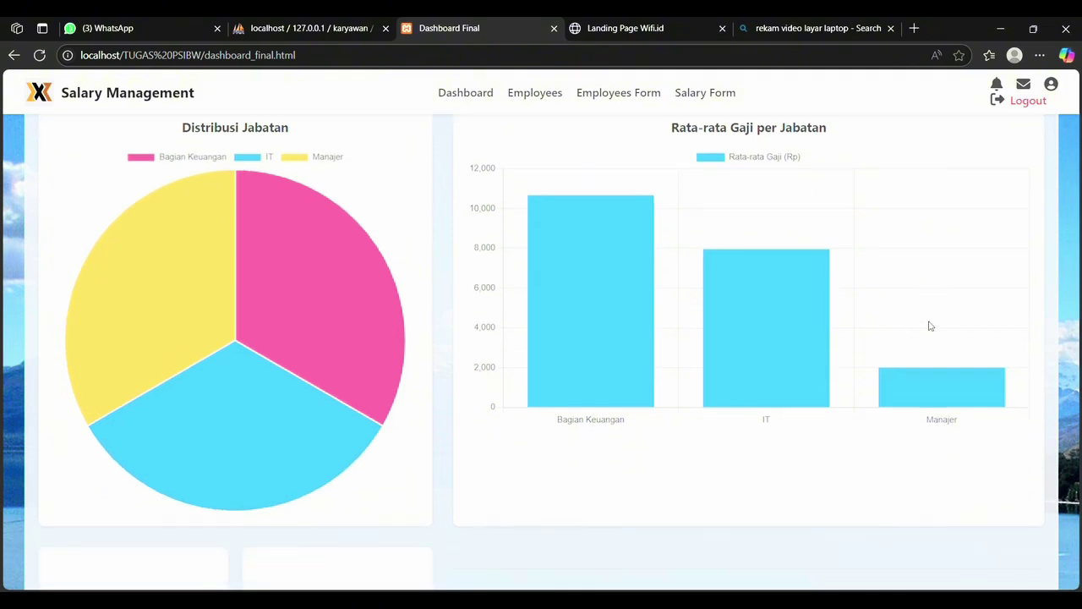
scroll(384, 461, down, 3)
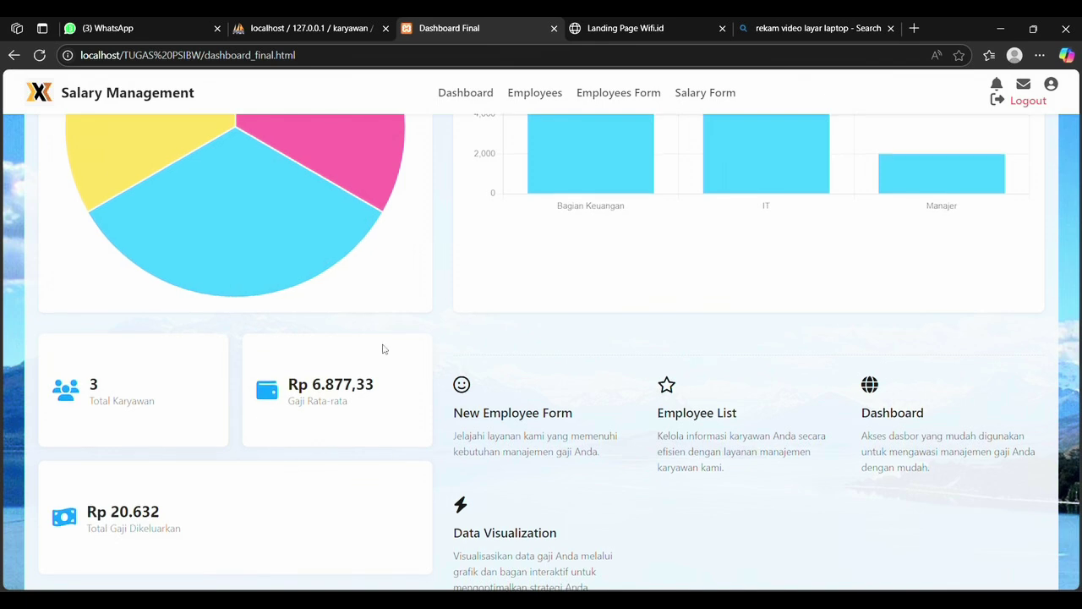
scroll(381, 349, down, 1)
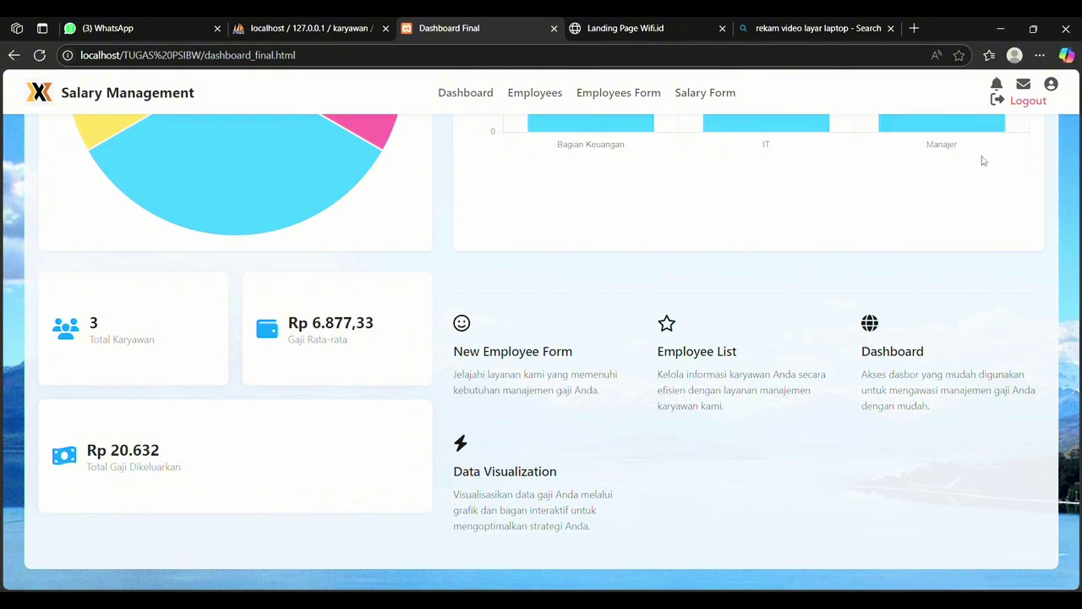
Step: Return to the top of the dashboard and log out to the login page
scroll(983, 159, up, 3)
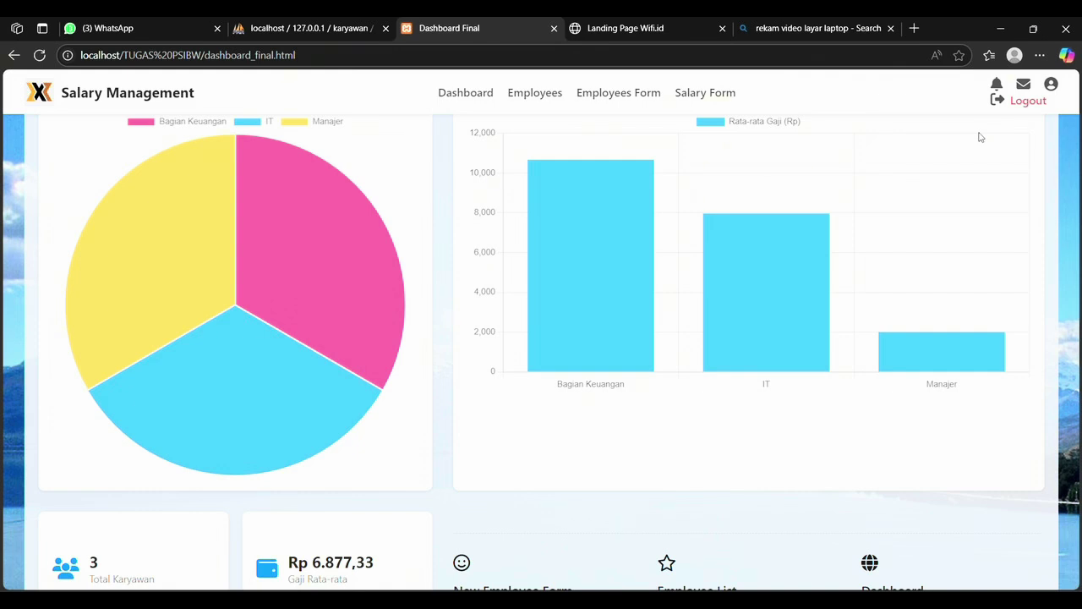
scroll(980, 137, up, 3)
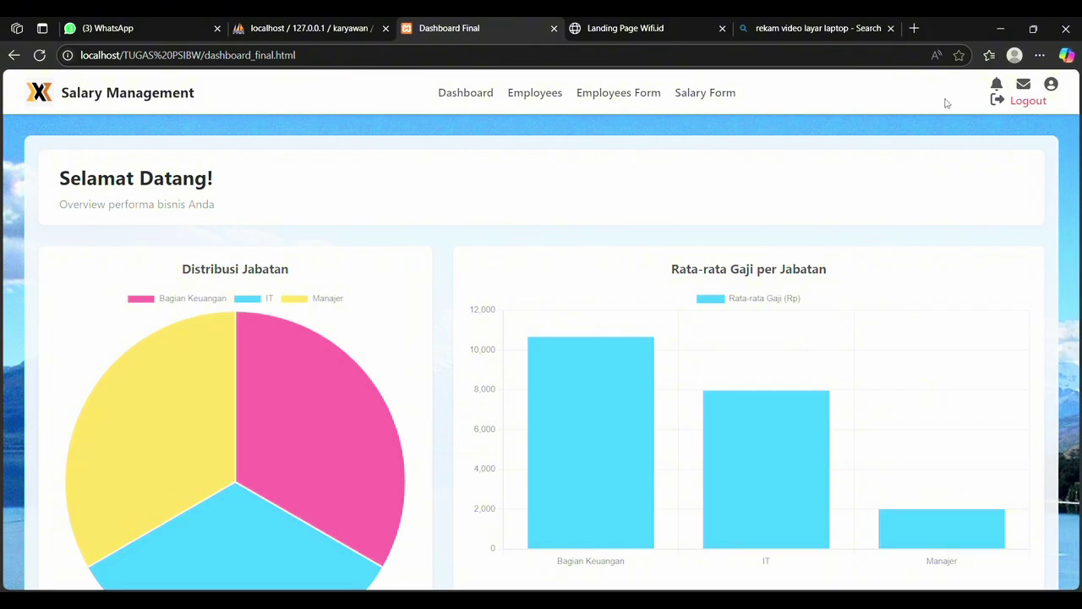
scroll(1075, 114, up, 1)
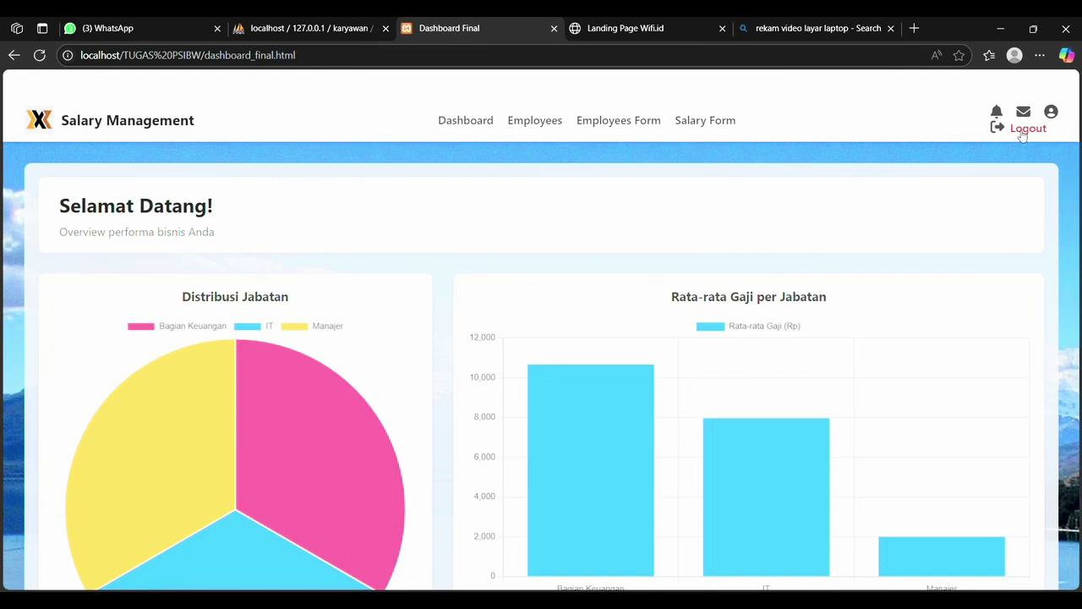
click(1023, 134)
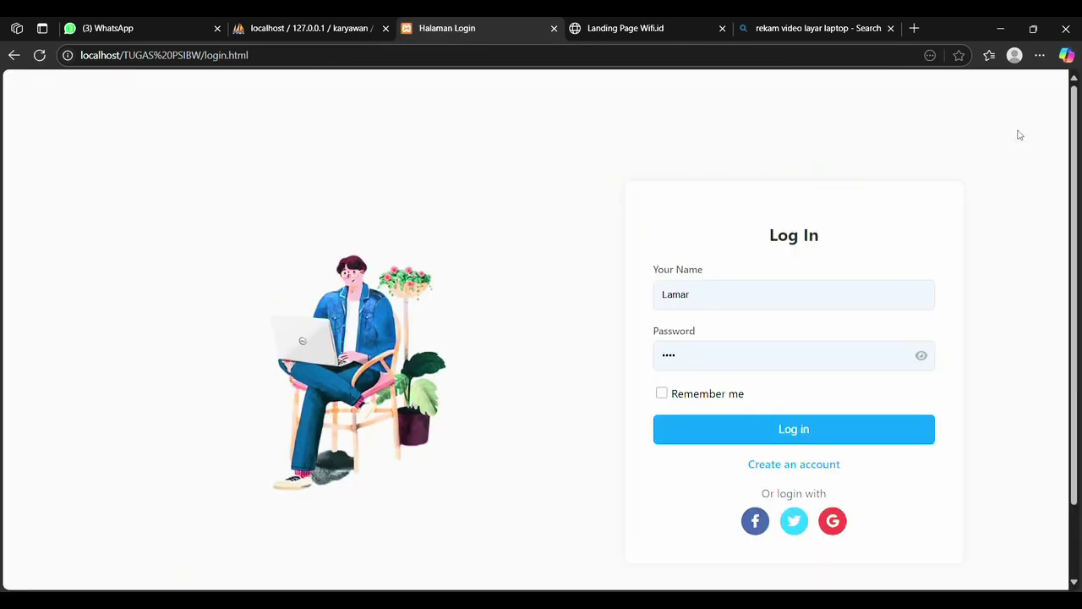